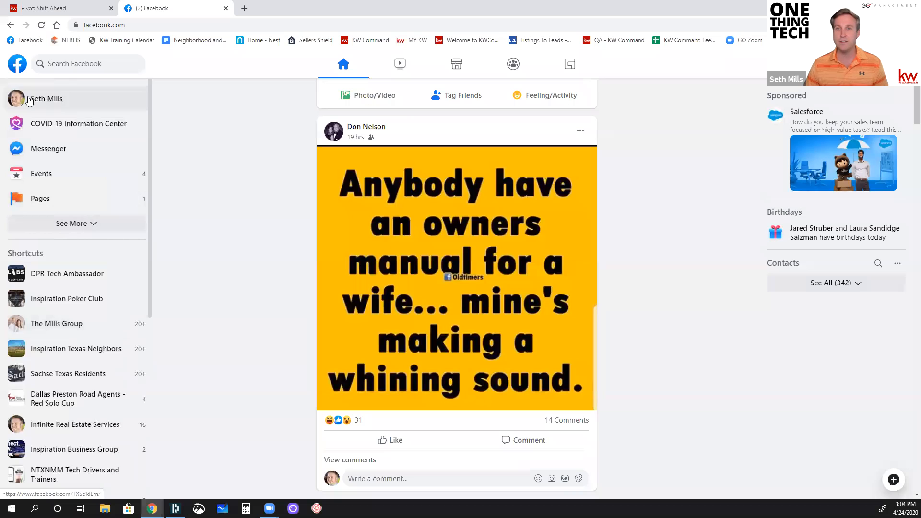
# Step: View the personal Facebook profile and, back on the home feed, look over the options for creating a page
pyautogui.click(16, 101)
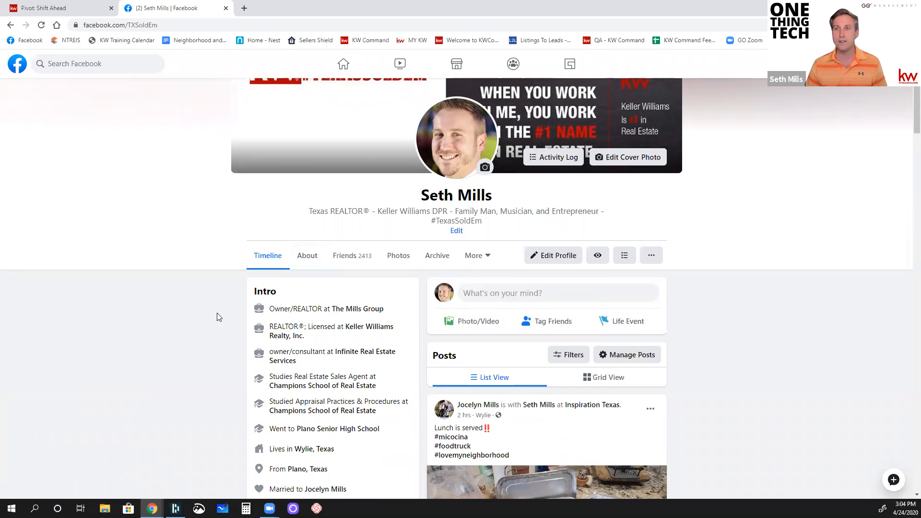
pyautogui.click(338, 65)
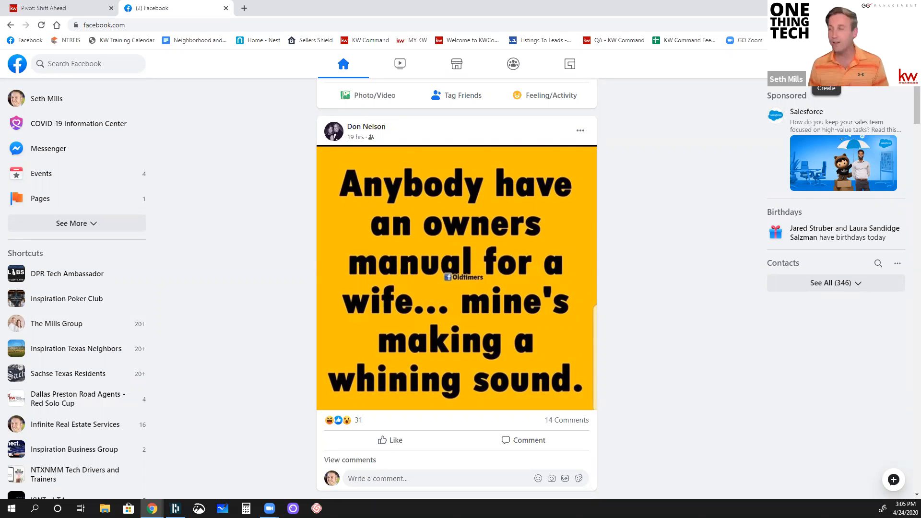
pyautogui.click(825, 64)
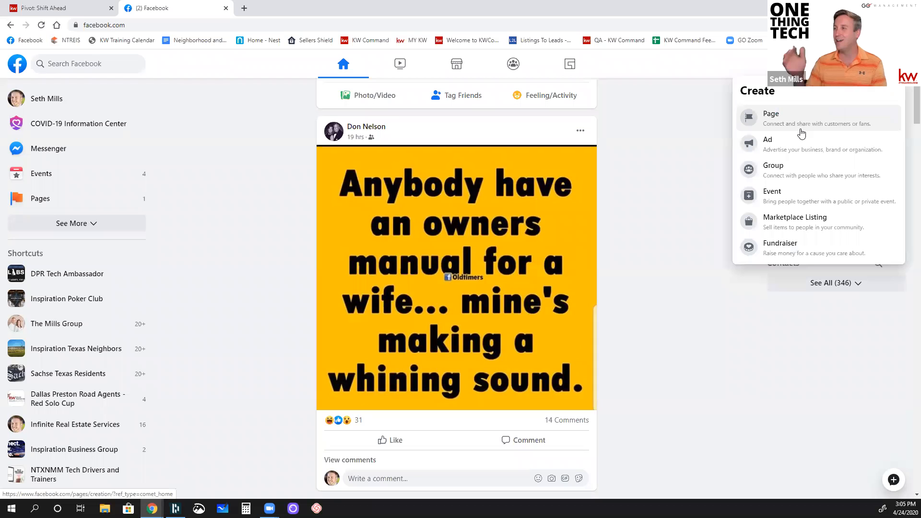
pyautogui.click(693, 115)
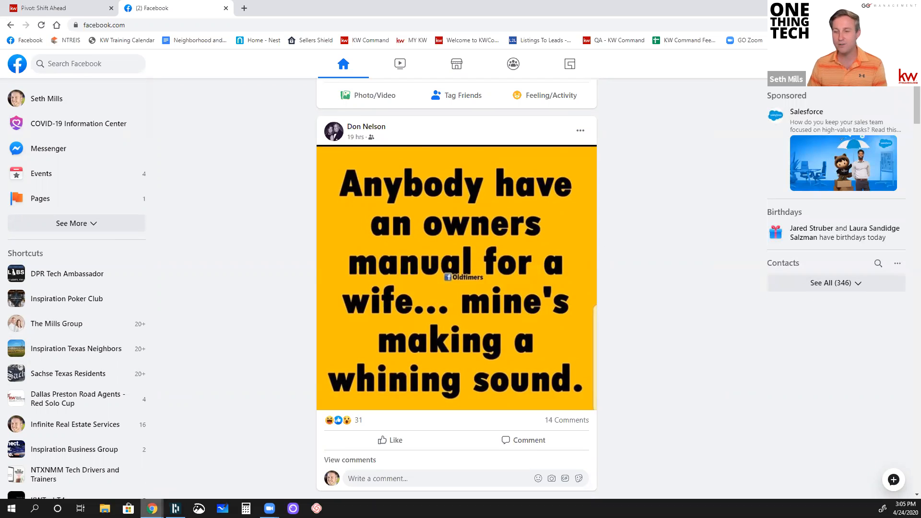
# Step: Switch to the KW Command browser window and open the settings page listing the connected applications
pyautogui.moveTo(152, 509)
pyautogui.click(178, 481)
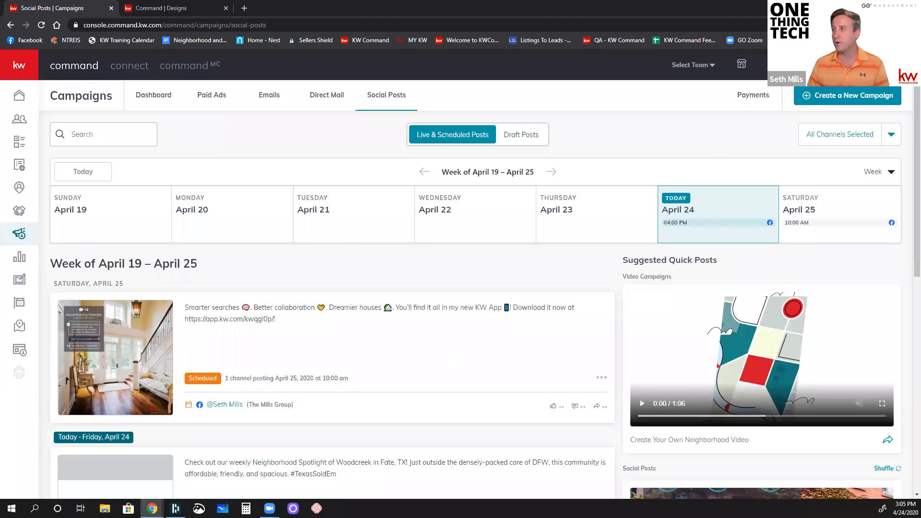
pyautogui.click(832, 65)
pyautogui.click(819, 140)
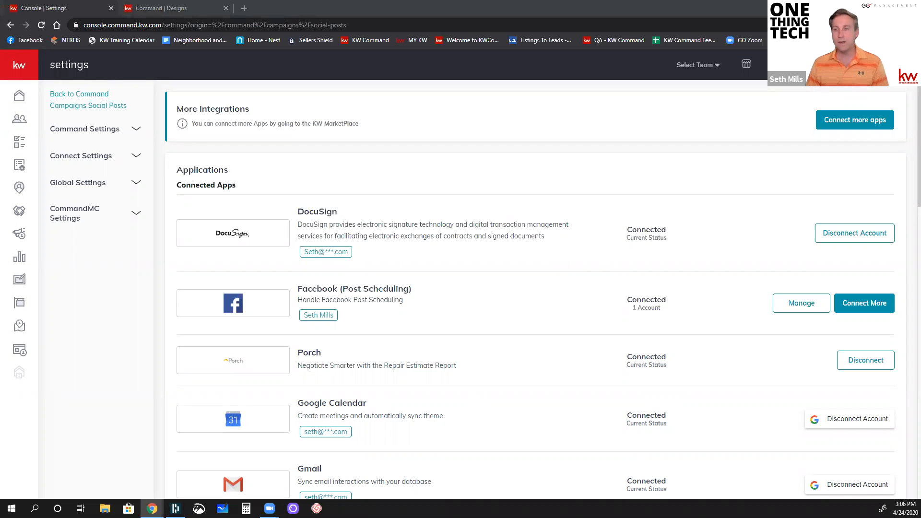
# Step: Examine the application integrations, including the Facebook Post Scheduling and Facebook Ads Manager entries
pyautogui.scroll(-3, 358, 262)
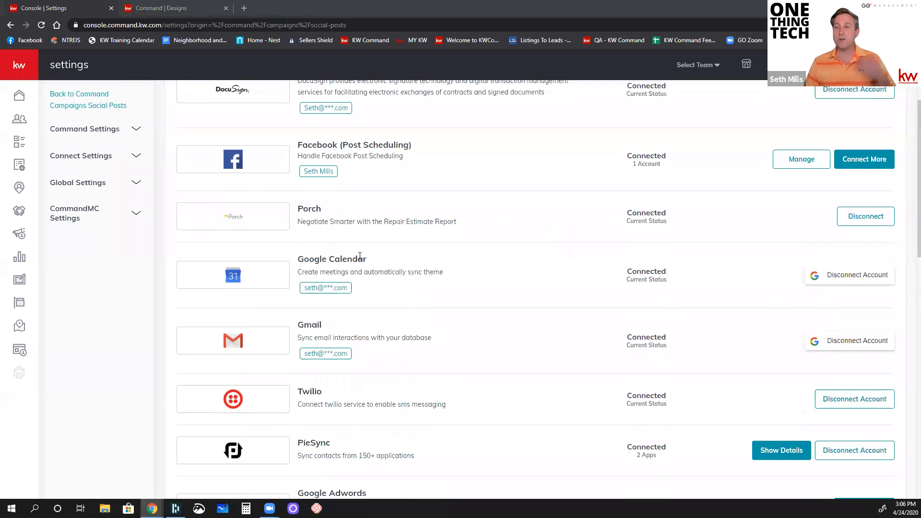
pyautogui.scroll(1, 360, 257)
pyautogui.scroll(-10, 361, 259)
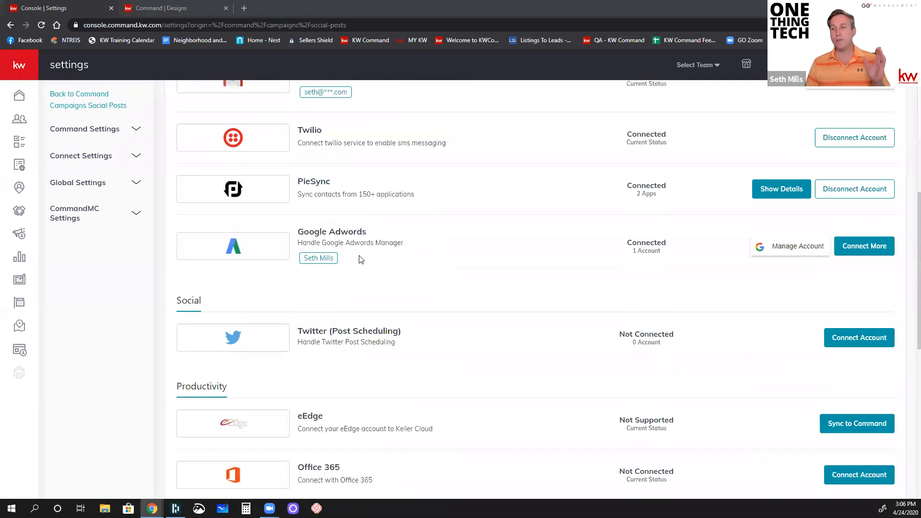
pyautogui.scroll(-3, 362, 257)
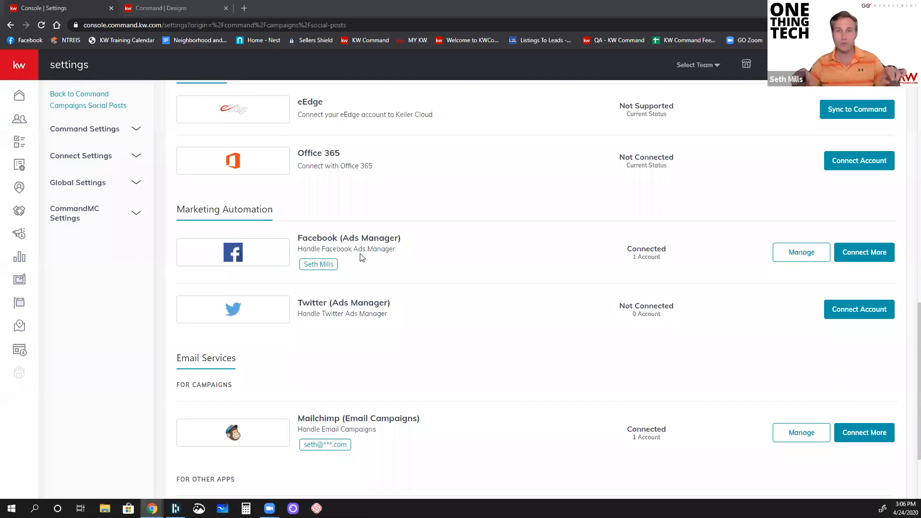
pyautogui.scroll(15, 362, 257)
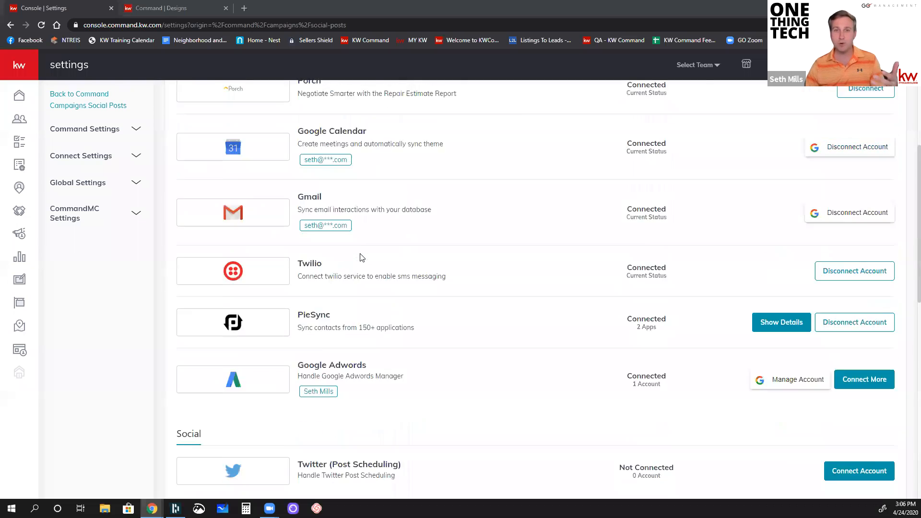
pyautogui.scroll(-2, 361, 258)
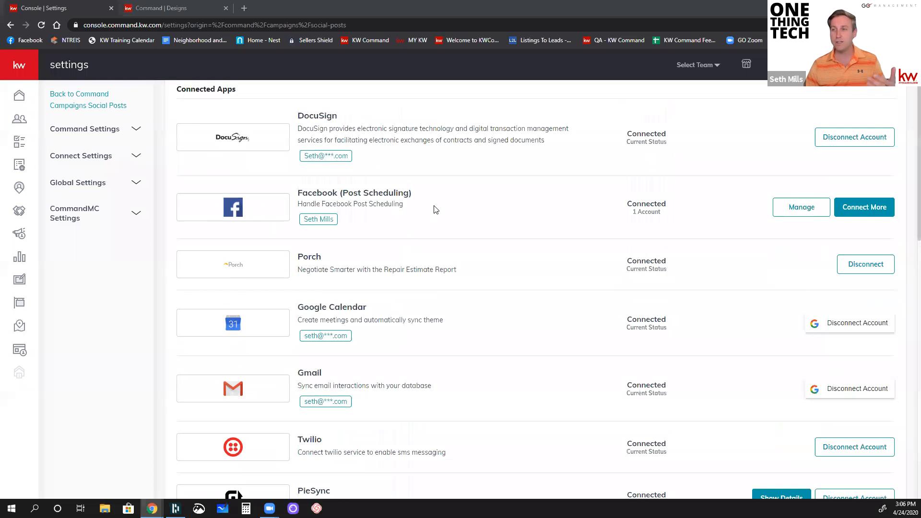
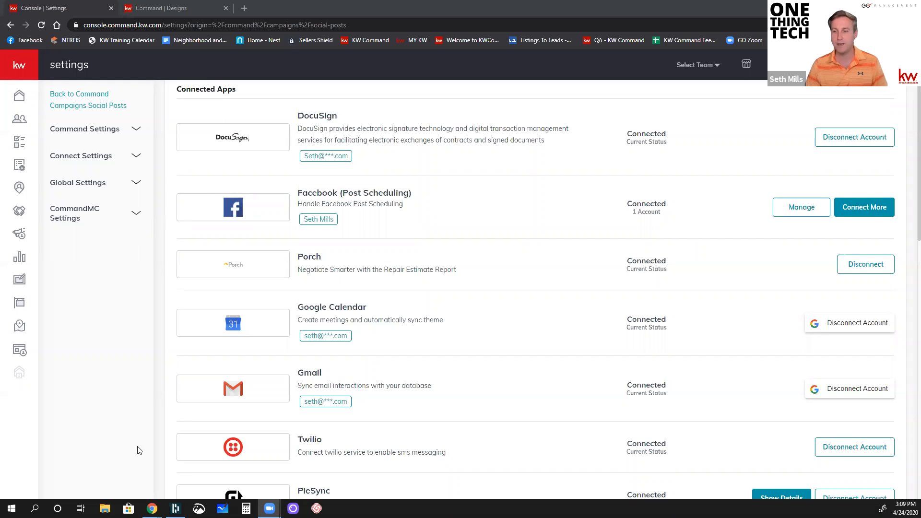
# Step: Open the social posts overview in the Campaigns section of Command
pyautogui.click(17, 237)
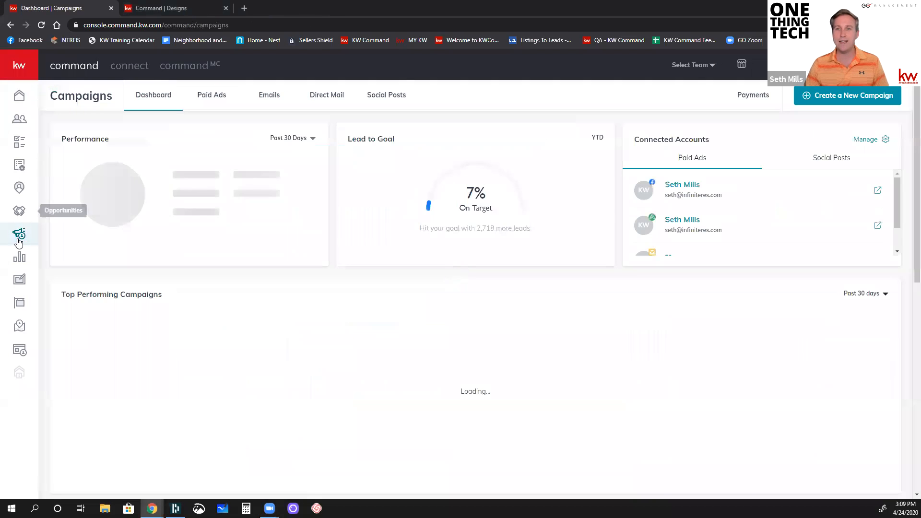
pyautogui.click(25, 66)
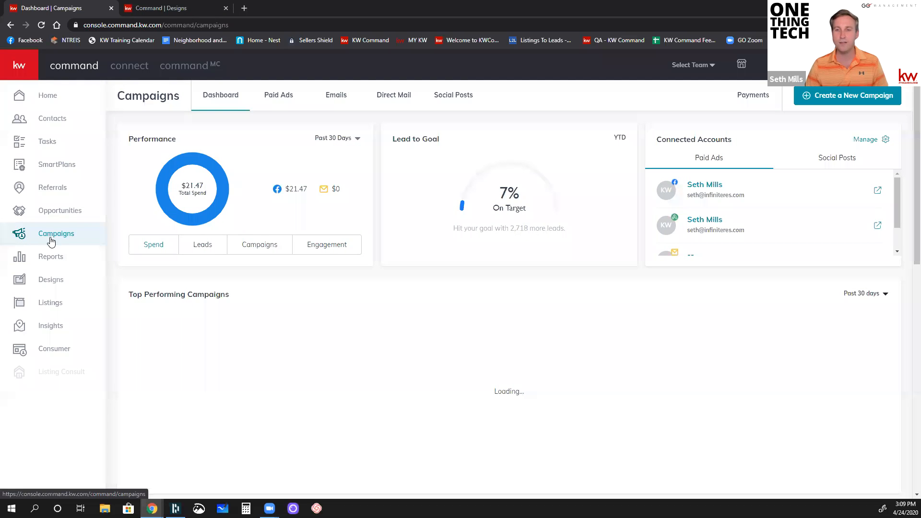
pyautogui.click(16, 63)
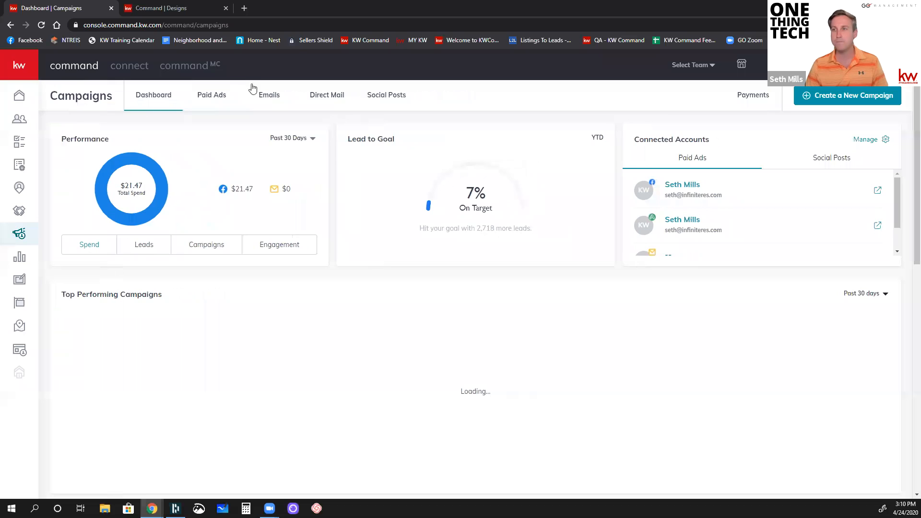
pyautogui.click(384, 96)
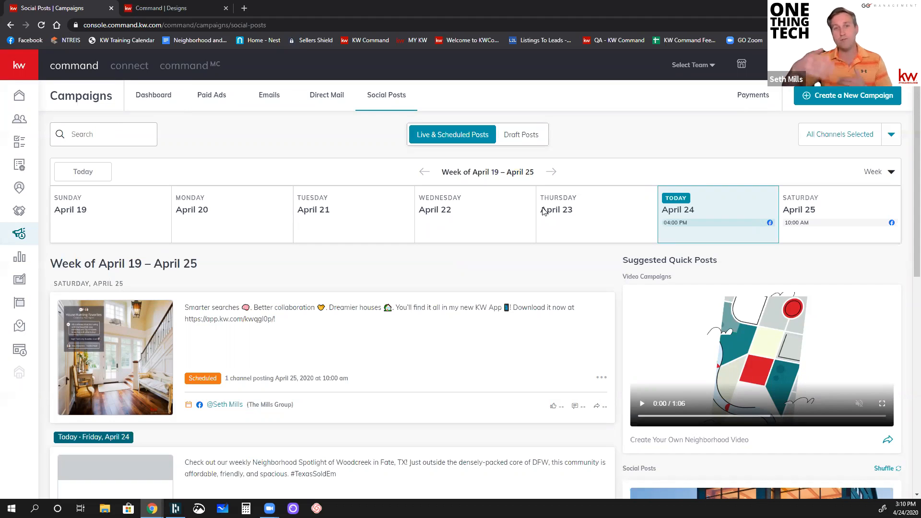
# Step: Look at the draft posts and the channel filter choices for the live and scheduled posts
pyautogui.click(518, 134)
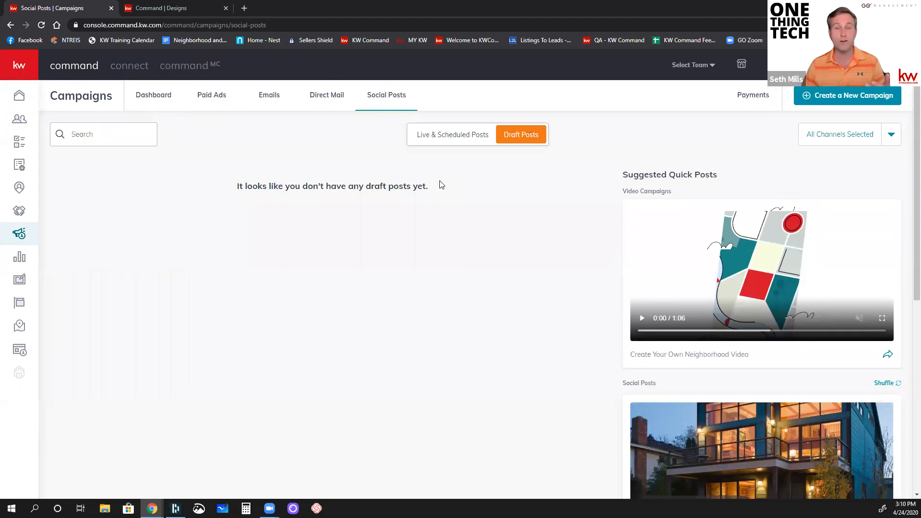
pyautogui.click(458, 145)
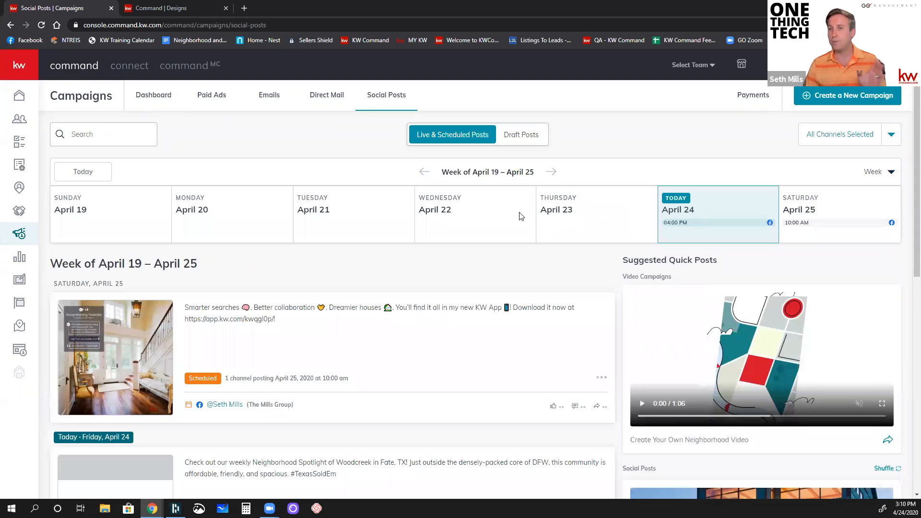
pyautogui.click(892, 137)
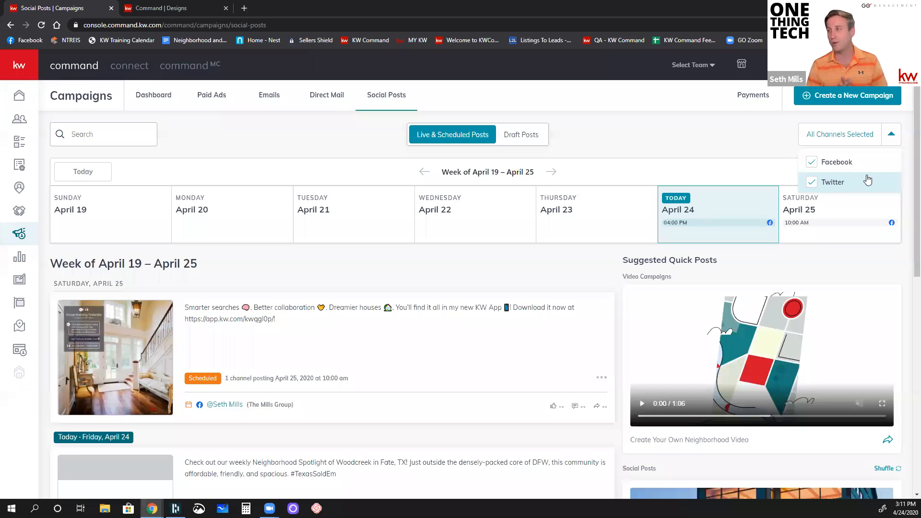
pyautogui.click(890, 136)
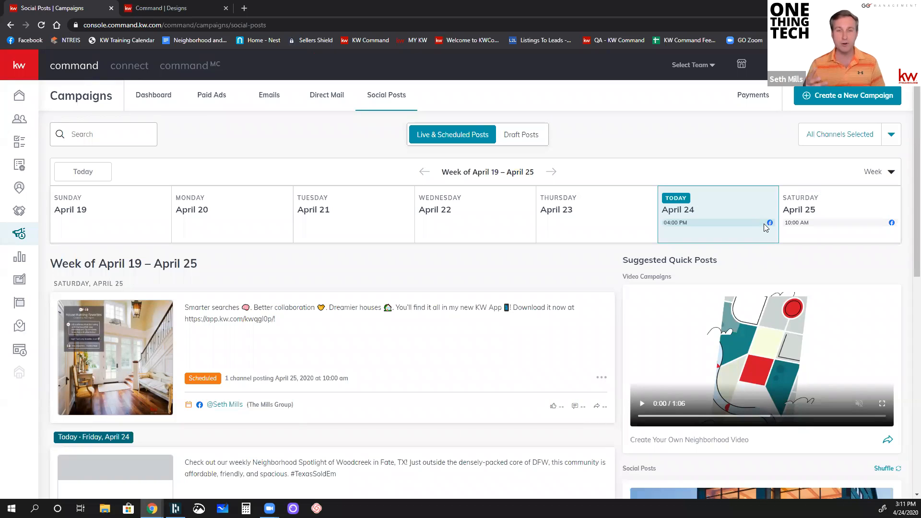
# Step: View the April and May 2020 posting calendars by month and return to the week view
pyautogui.click(881, 172)
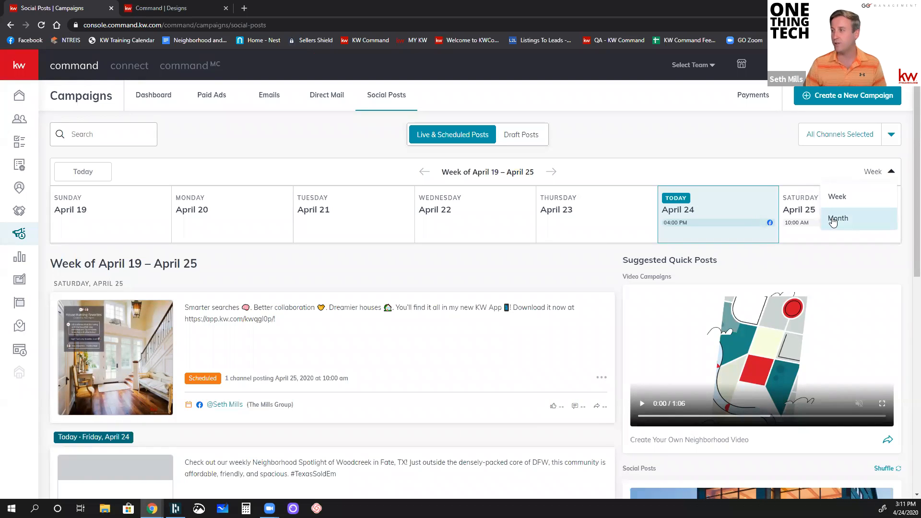
pyautogui.click(833, 218)
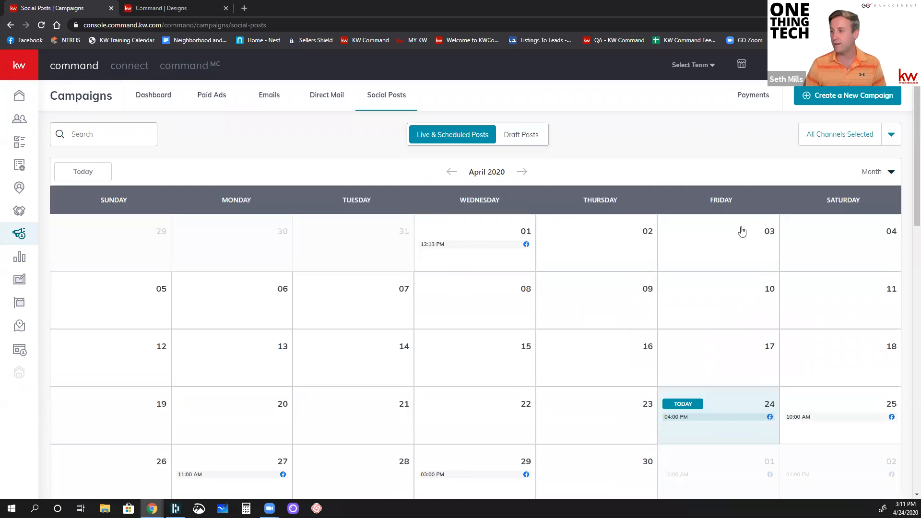
pyautogui.scroll(-3, 699, 421)
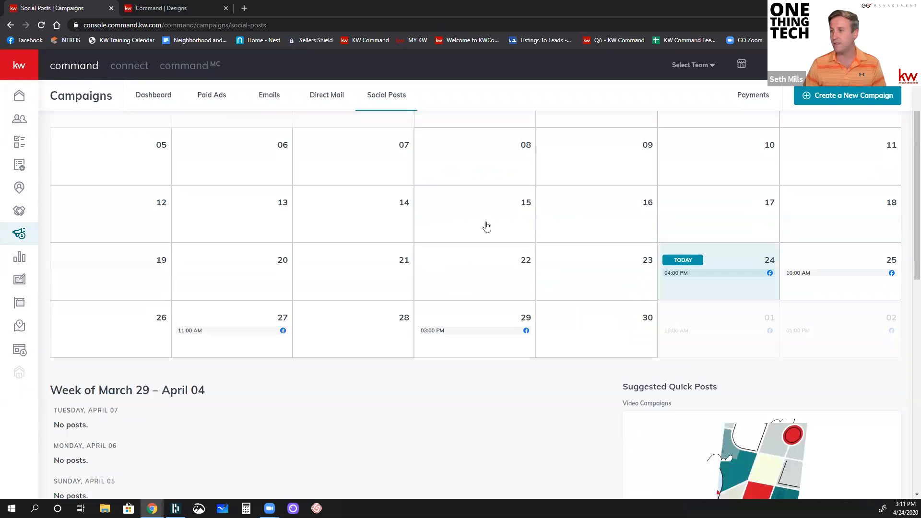
pyautogui.scroll(2, 523, 277)
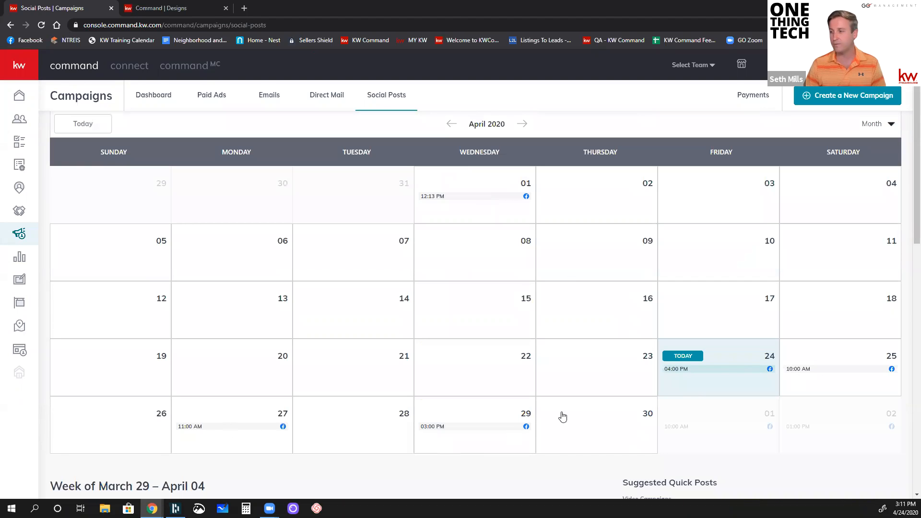
pyautogui.click(525, 126)
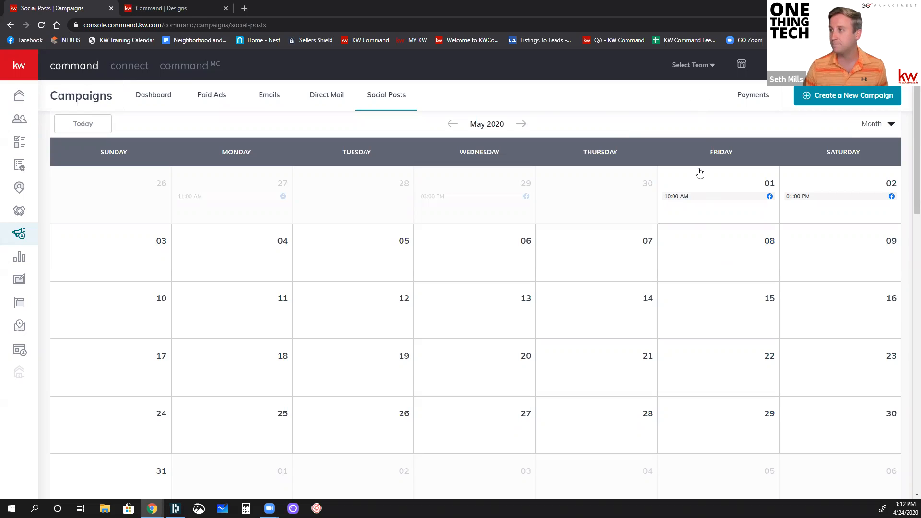
pyautogui.scroll(1, 699, 172)
pyautogui.click(883, 172)
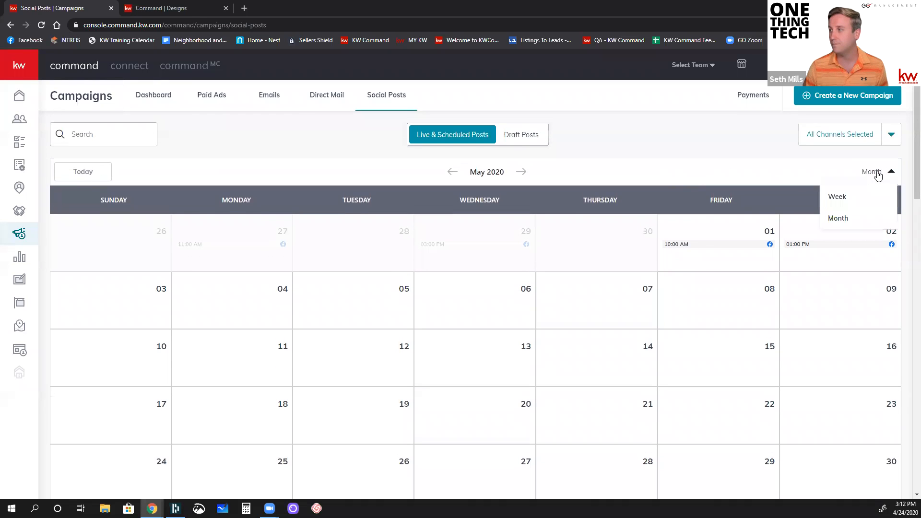
pyautogui.click(844, 195)
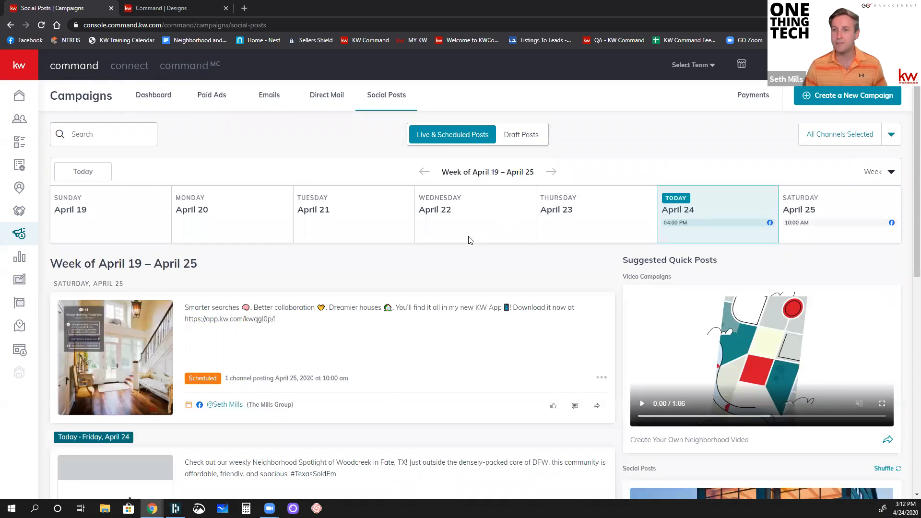
# Step: Review the posts for the week of April 19 – April 25 and briefly play the Woodcreek neighborhood video
pyautogui.scroll(-3, 469, 240)
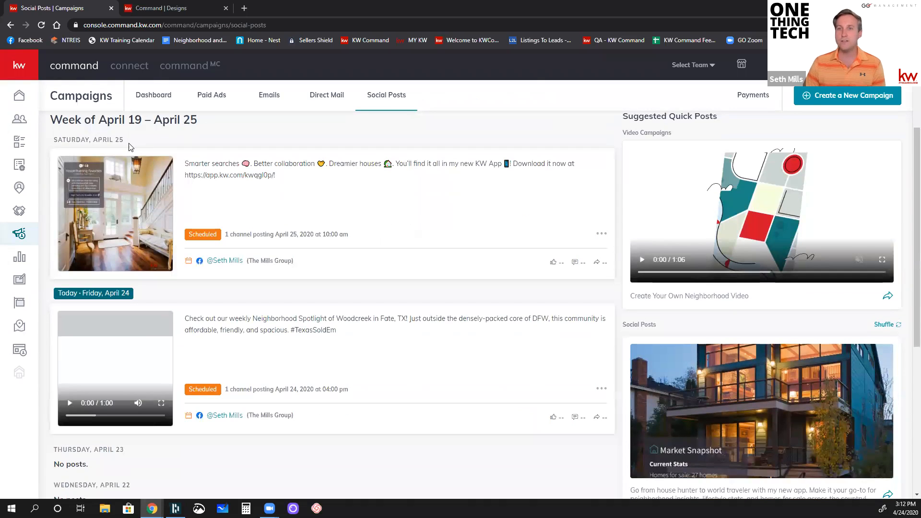
pyautogui.scroll(1, 72, 153)
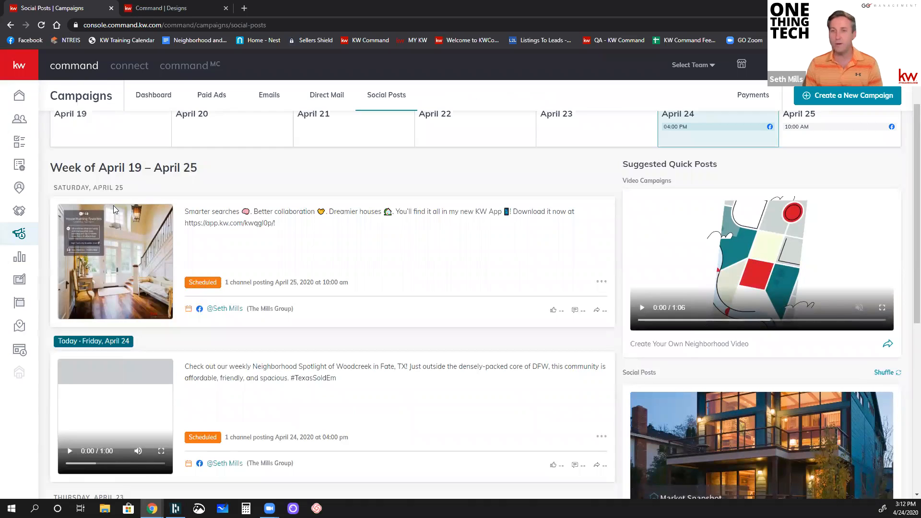
pyautogui.scroll(-2, 113, 206)
pyautogui.scroll(2, 117, 173)
pyautogui.scroll(-3, 118, 198)
pyautogui.scroll(-3, 101, 373)
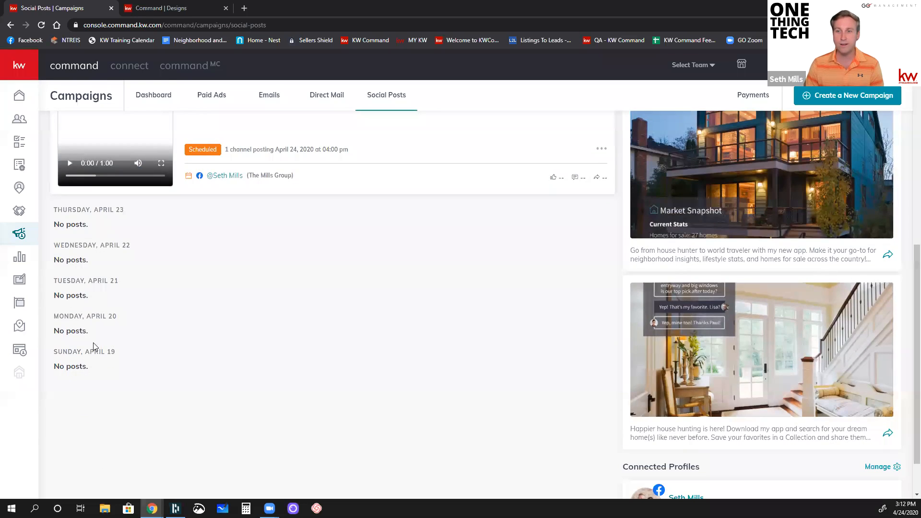
pyautogui.scroll(2, 96, 344)
pyautogui.scroll(2, 95, 343)
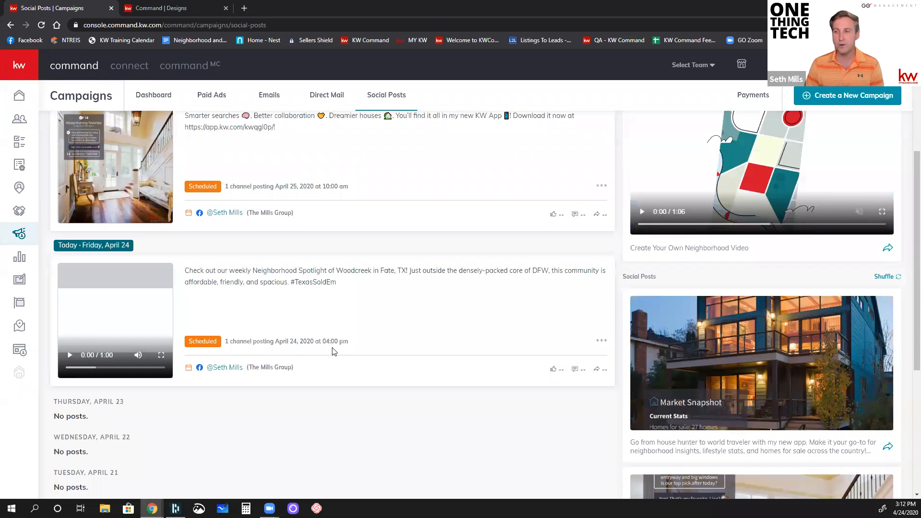
pyautogui.click(70, 356)
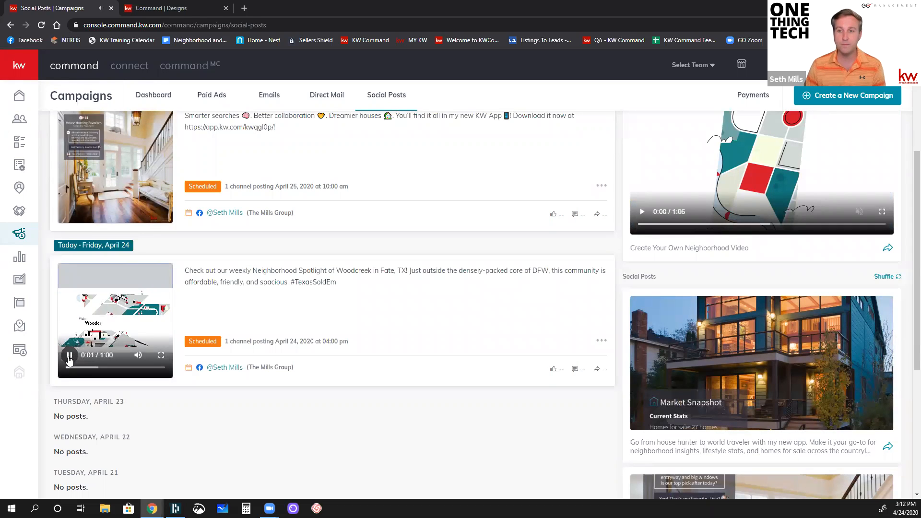
pyautogui.click(69, 356)
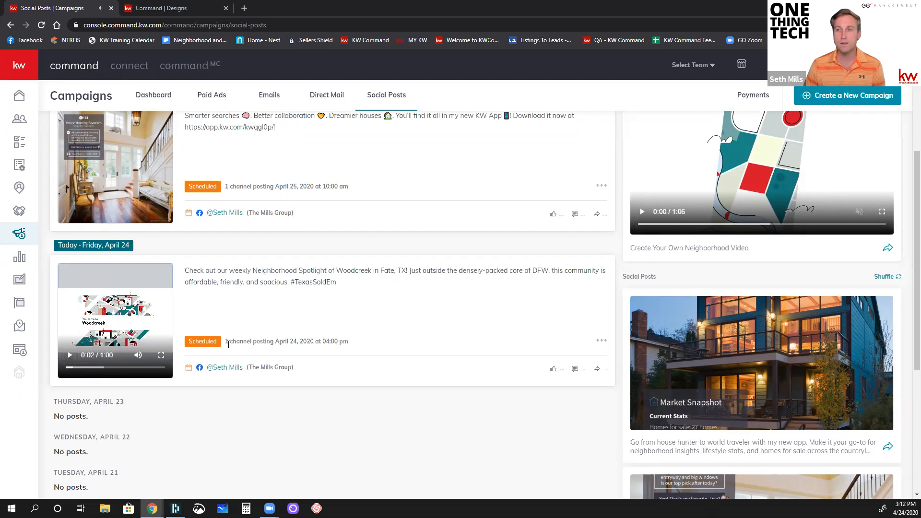
# Step: Examine the text and app download link of the post scheduled for April 25
pyautogui.scroll(1, 255, 325)
pyautogui.scroll(3, 254, 326)
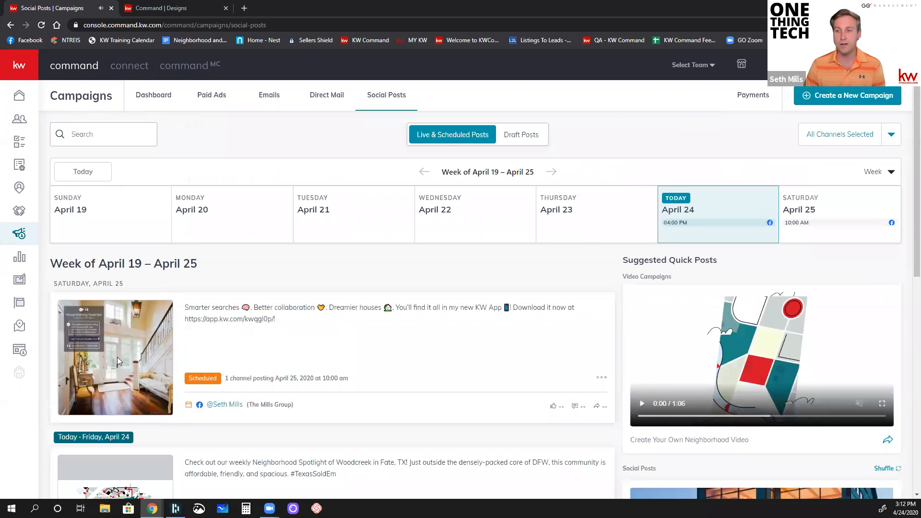
pyautogui.tripleClick(277, 322)
pyautogui.click(294, 327)
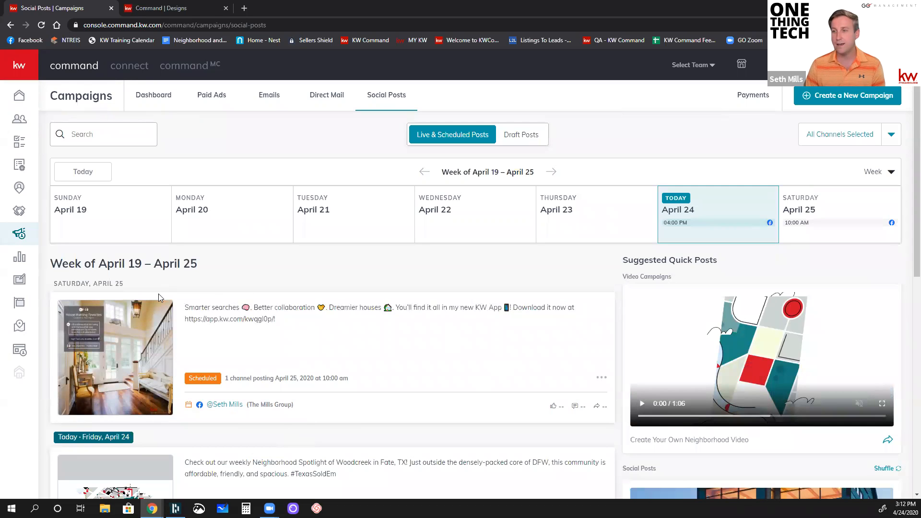
pyautogui.moveTo(204, 319); pyautogui.dragTo(275, 319)
pyautogui.click(393, 366)
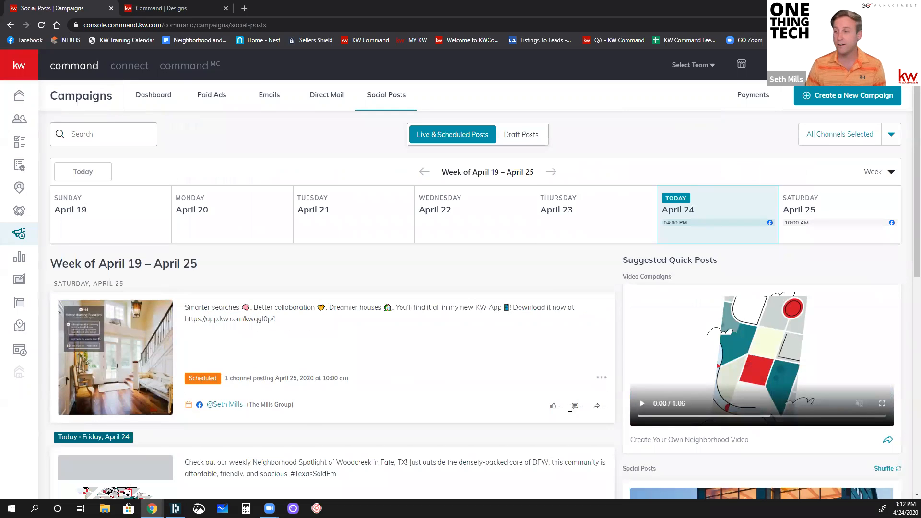
# Step: Open the post scheduled for April 25 for editing
pyautogui.click(600, 379)
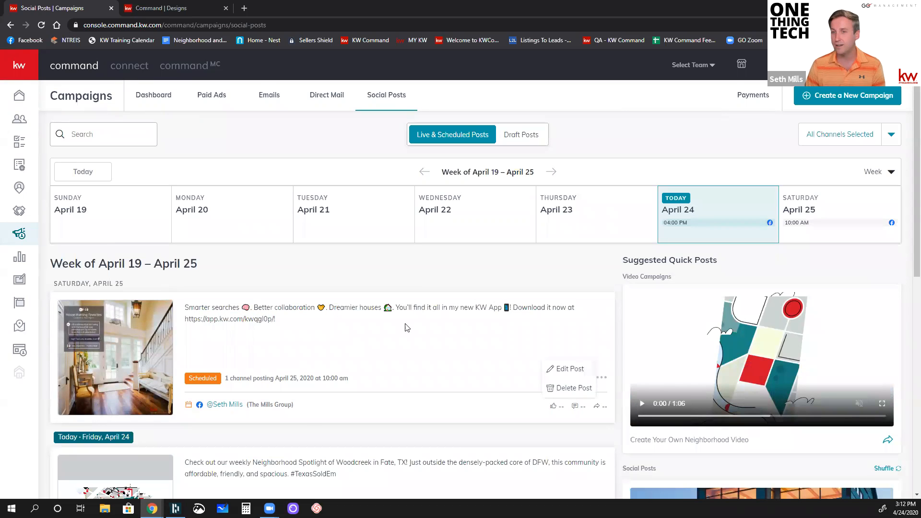
pyautogui.click(570, 369)
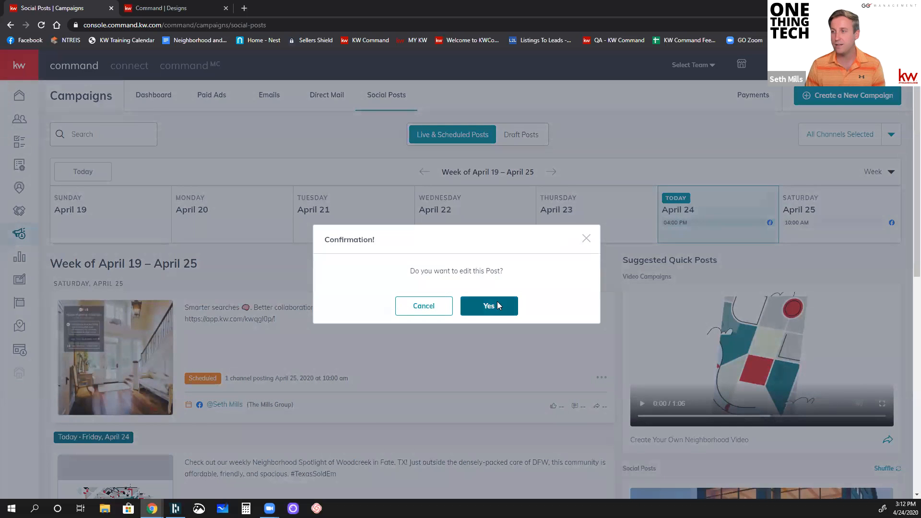
pyautogui.click(497, 302)
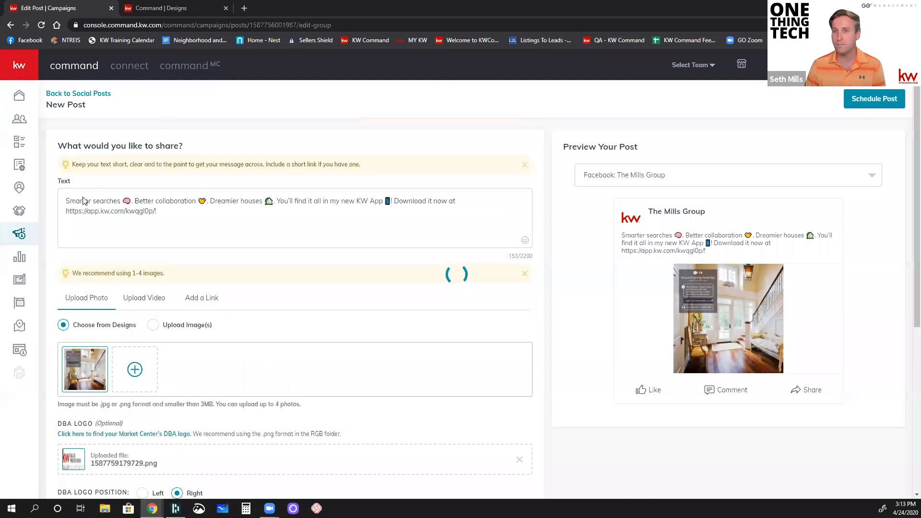
# Step: Replace the download link in the post text with "http:app.texassoldem.com", keeping the final exclamation mark
pyautogui.moveTo(158, 212); pyautogui.dragTo(149, 212)
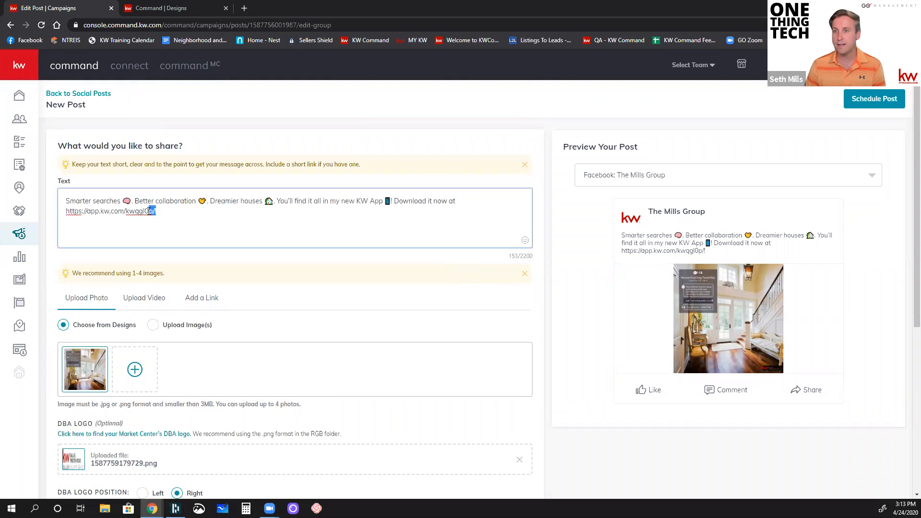
pyautogui.click(154, 211)
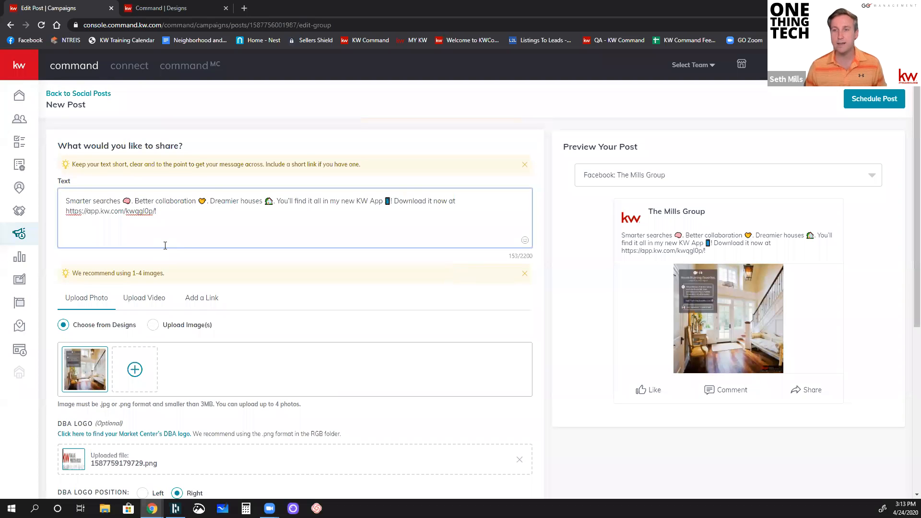
pyautogui.hotkey('ctrl', 'shift', 'Left')
pyautogui.hotkey('ctrl', 'shift', 'Left')
pyautogui.hotkey('ctrl', 'shift', 'Left')
pyautogui.hotkey('ctrl', 'shift', 'Left')
pyautogui.hotkey('ctrl', 'shift', 'Left')
pyautogui.hotkey('ctrl', 'shift', 'Left')
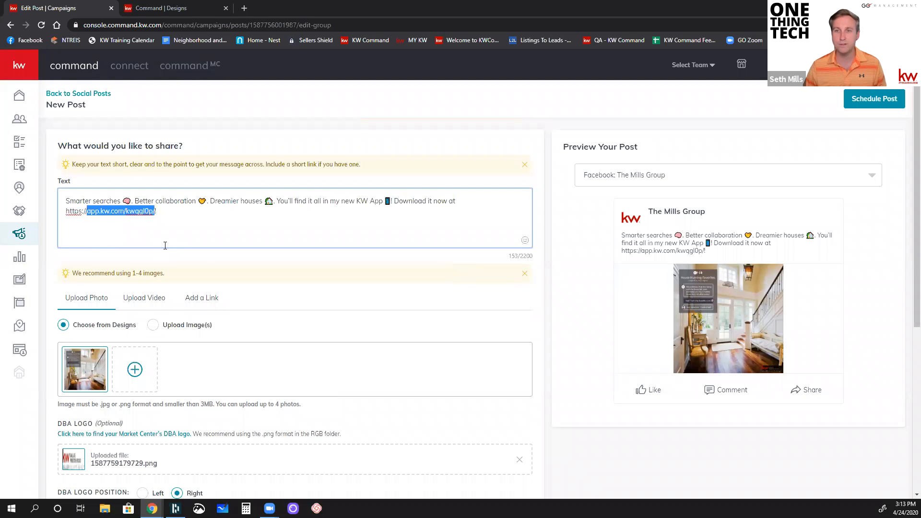
pyautogui.hotkey('shift', 'Left')
pyautogui.write(':')
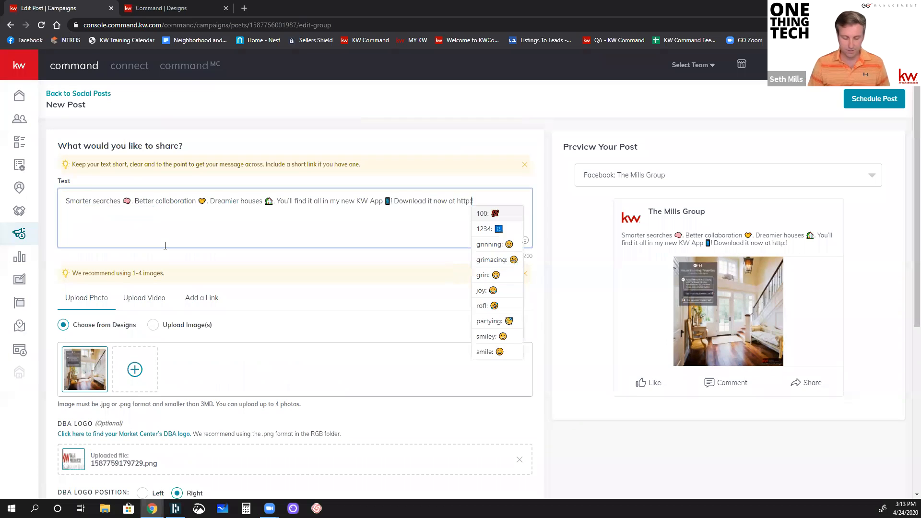
pyautogui.write('app.texasso')
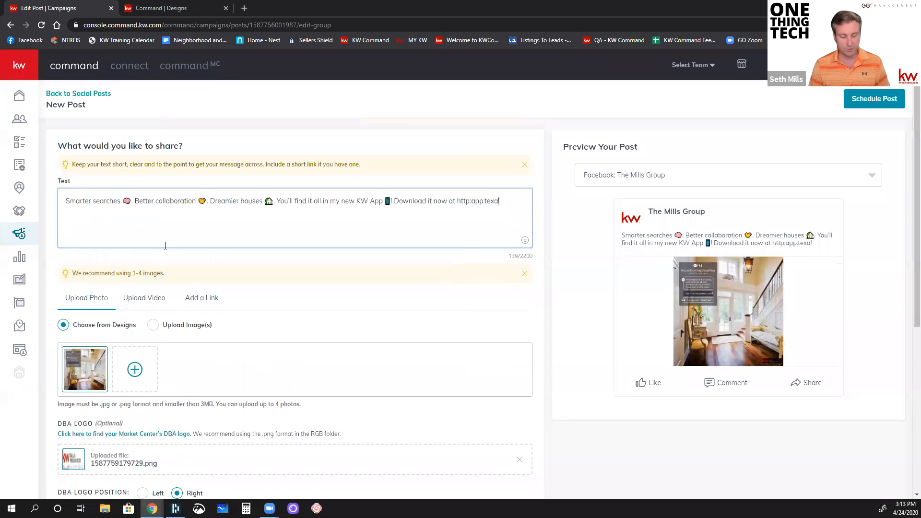
pyautogui.write('ldem.com!')
pyautogui.click(209, 257)
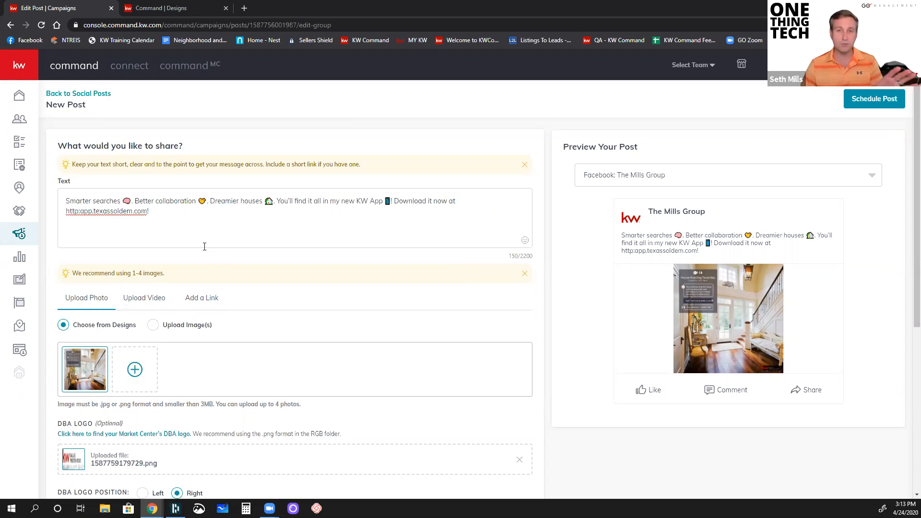
# Step: Check the logo, publishing time and page settings of the edited post and schedule it
pyautogui.scroll(-4, 205, 246)
pyautogui.scroll(-2, 331, 293)
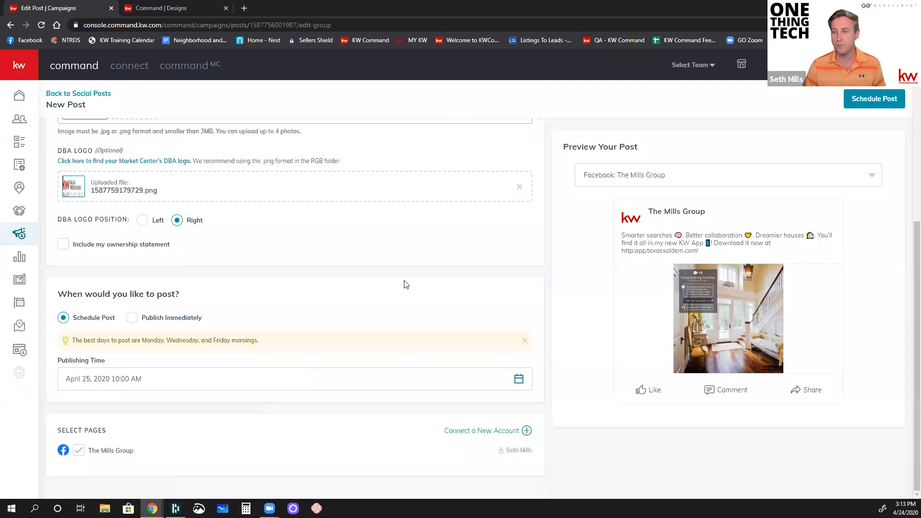
pyautogui.click(858, 104)
pyautogui.click(498, 311)
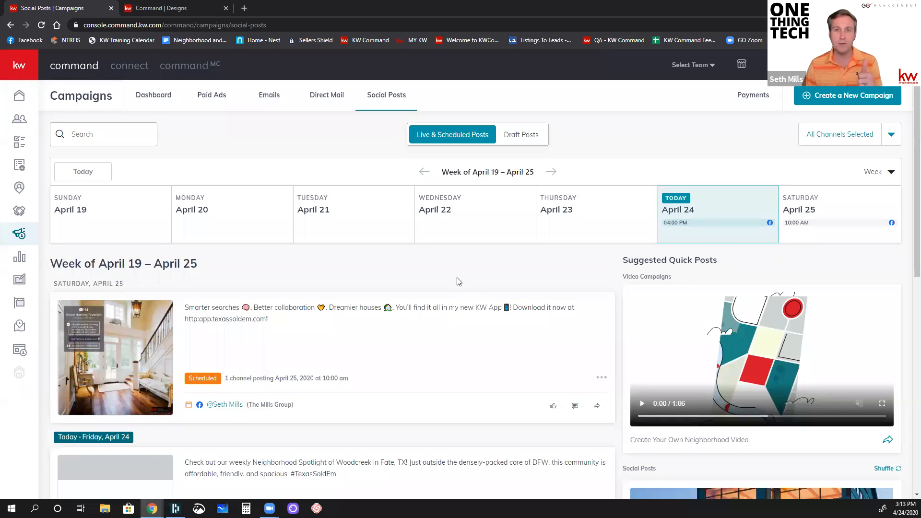
# Step: Shuffle the suggested quick social posts twice to get different post suggestions
pyautogui.scroll(-3, 458, 281)
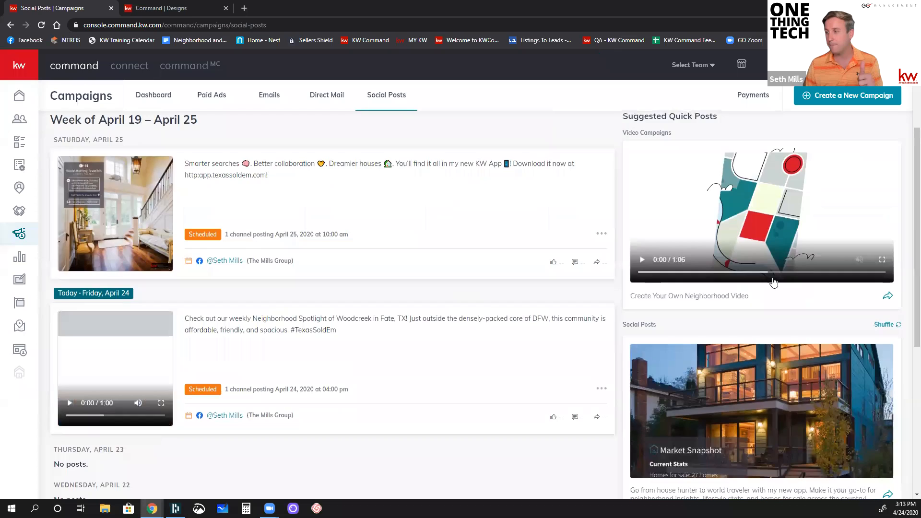
pyautogui.scroll(-4, 773, 282)
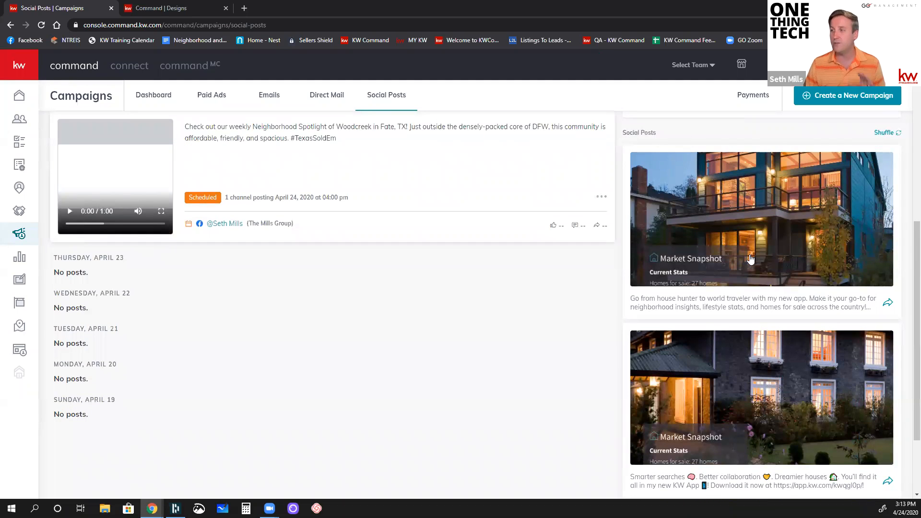
pyautogui.scroll(-2, 751, 259)
pyautogui.scroll(2, 753, 250)
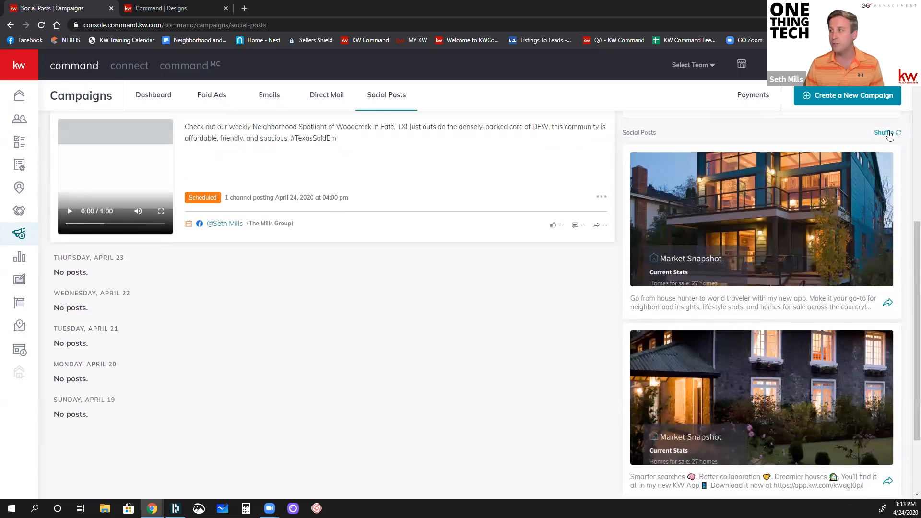
pyautogui.click(886, 133)
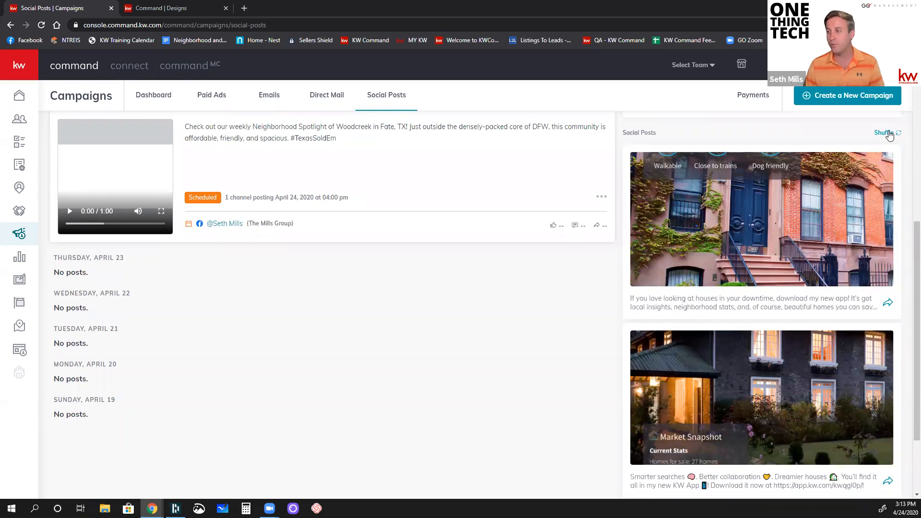
pyautogui.click(887, 134)
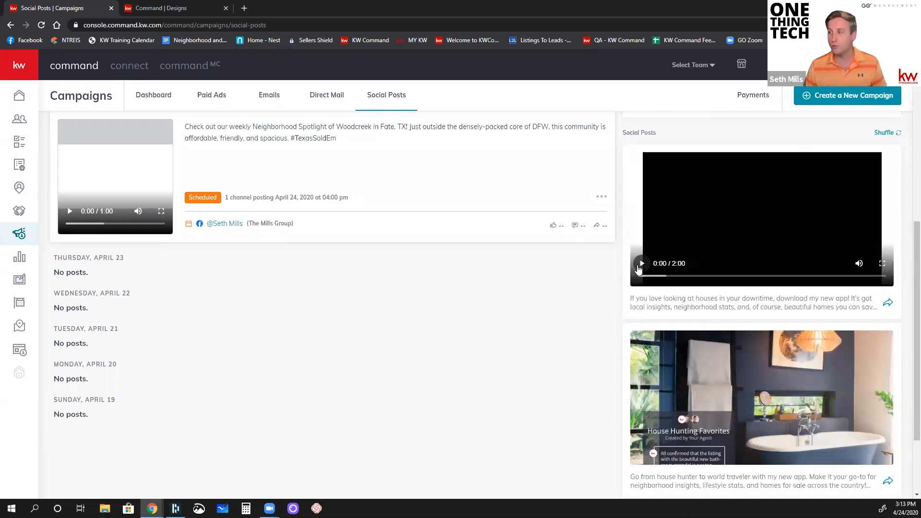
# Step: Play a few seconds of the first suggested video, pause it, and start a new social post from that suggestion
pyautogui.click(641, 264)
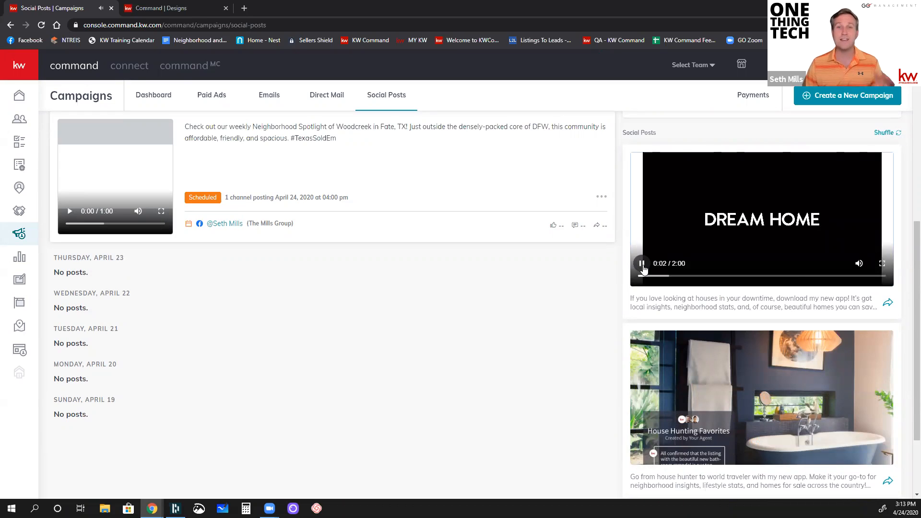
pyautogui.click(643, 265)
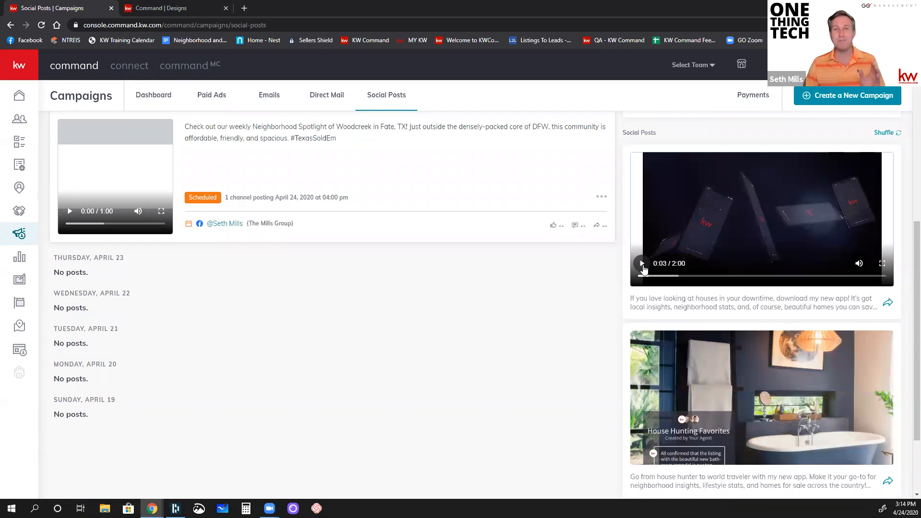
pyautogui.scroll(1, 643, 268)
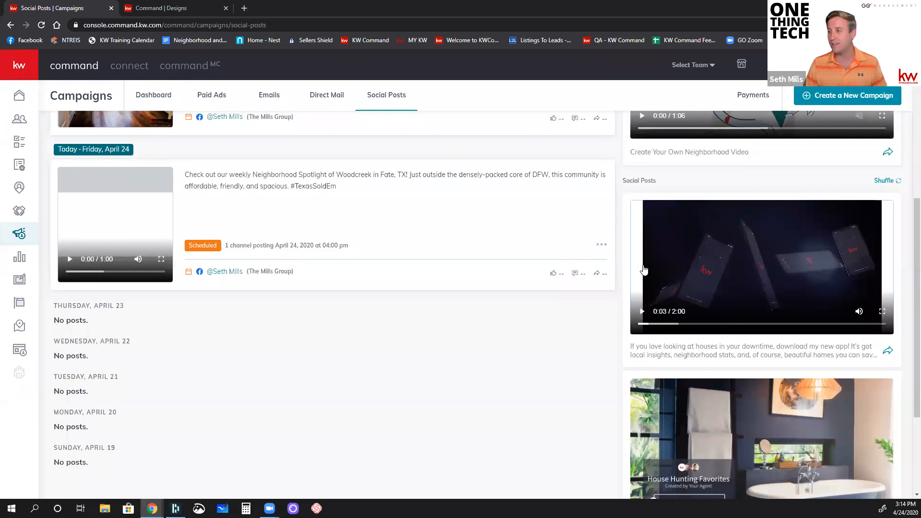
pyautogui.click(887, 351)
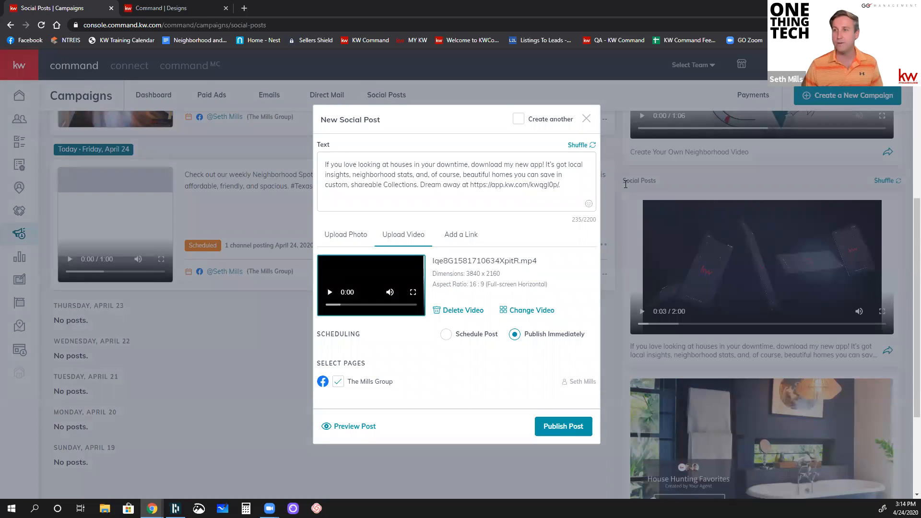
pyautogui.moveTo(567, 190); pyautogui.dragTo(331, 156)
pyautogui.click(471, 185)
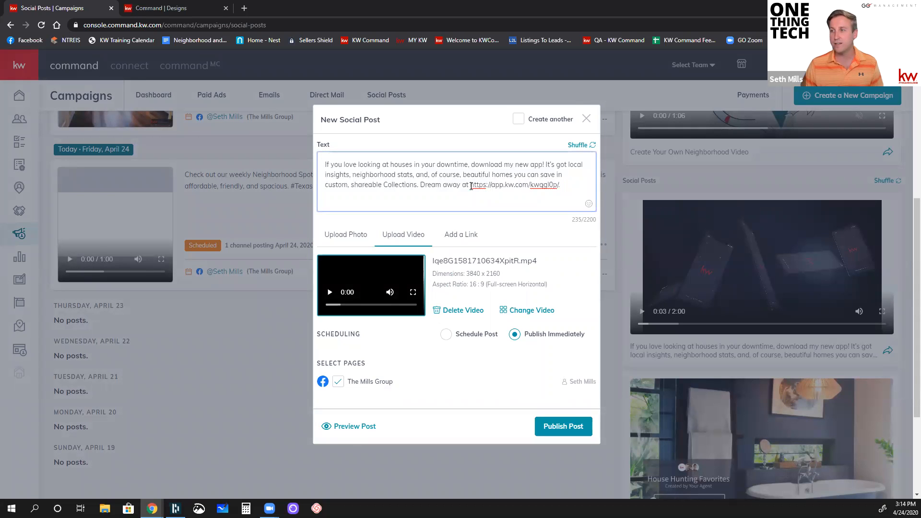
pyautogui.moveTo(473, 185); pyautogui.dragTo(560, 186)
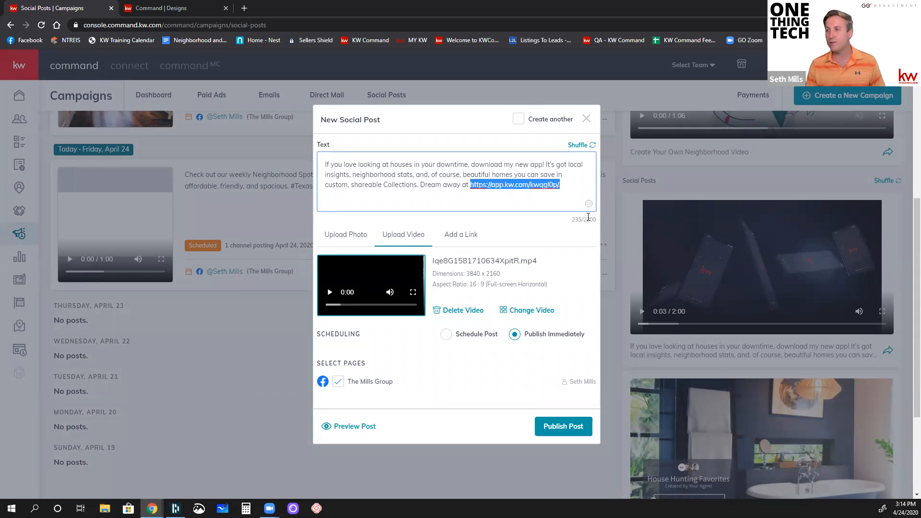
pyautogui.press('BackSpace')
pyautogui.write('http')
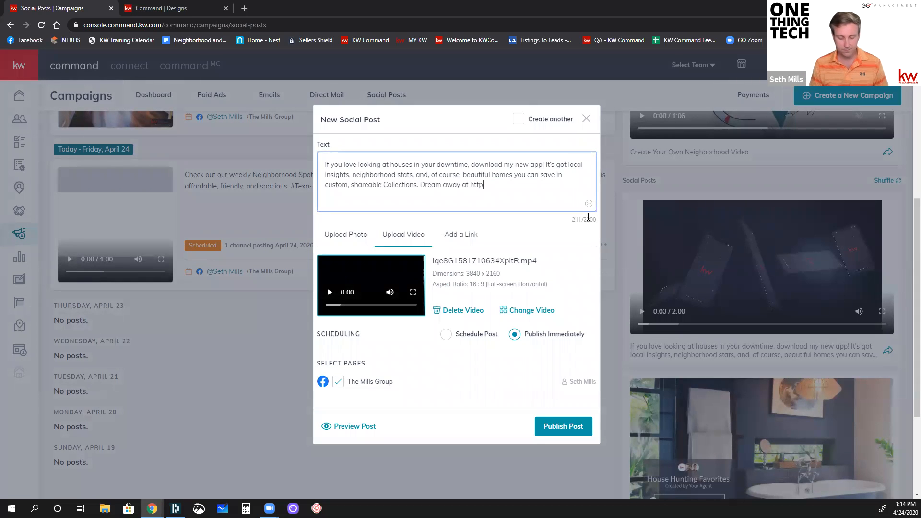
pyautogui.write('://ap')
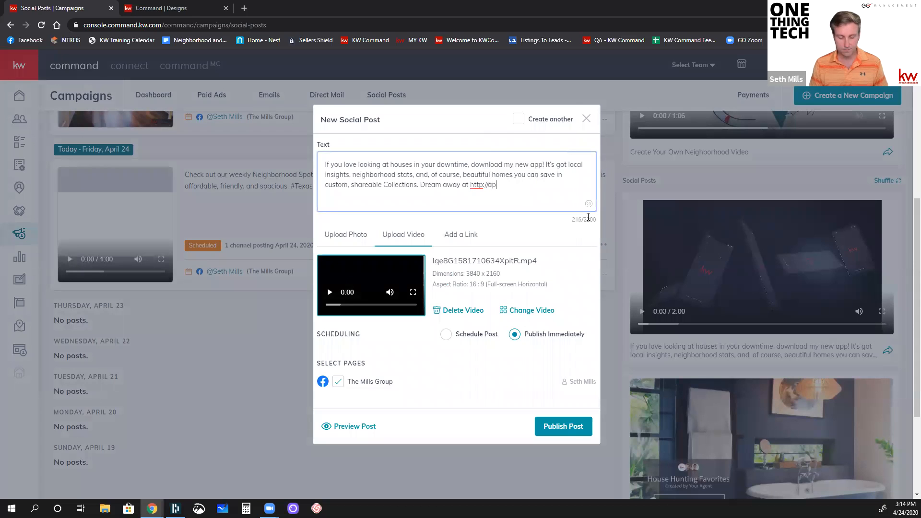
pyautogui.write('p.texassoldem.com.')
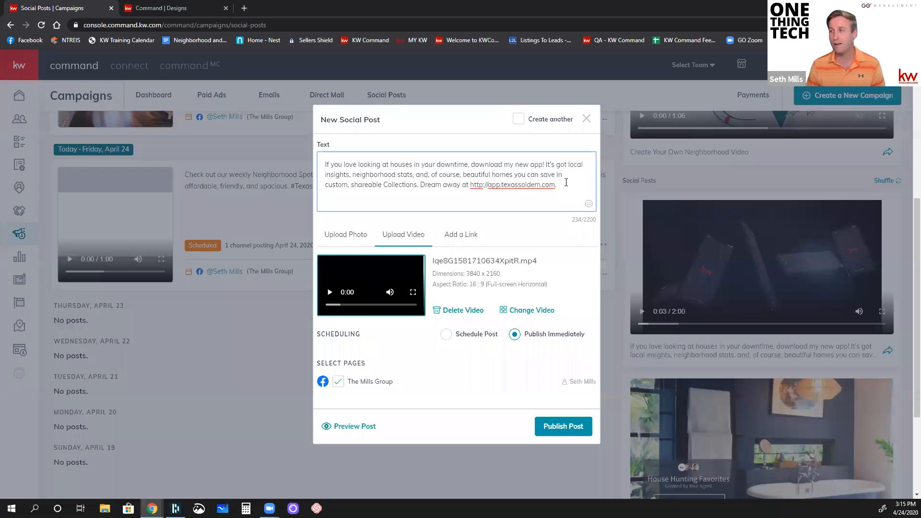
# Step: Look at the post's option for adding a link and return to the attached video
pyautogui.click(529, 222)
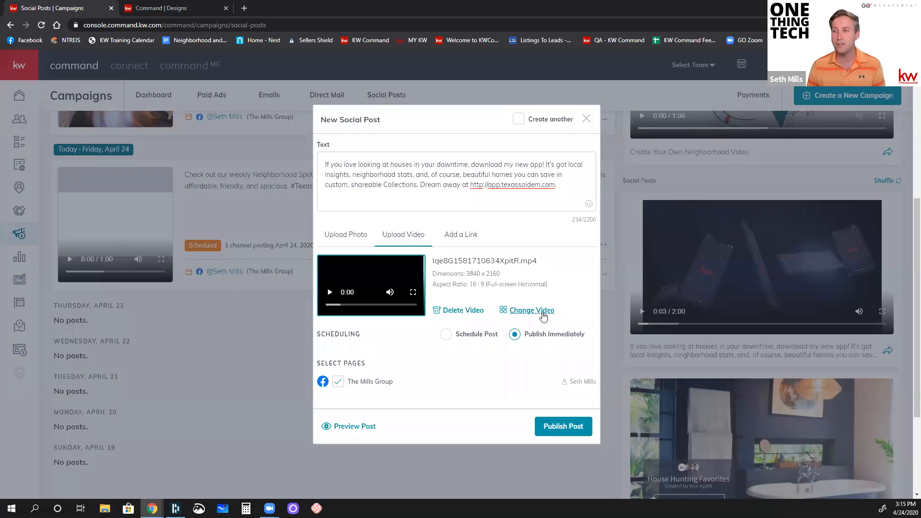
pyautogui.click(468, 239)
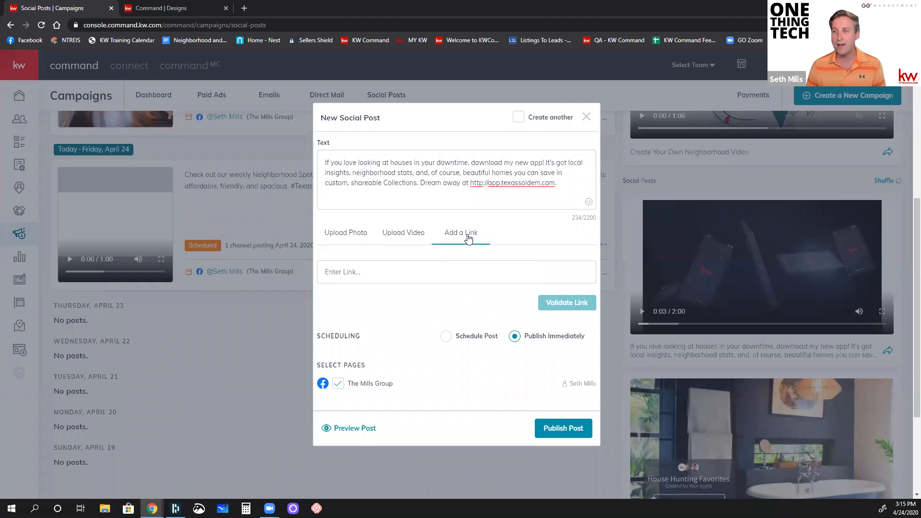
pyautogui.click(411, 235)
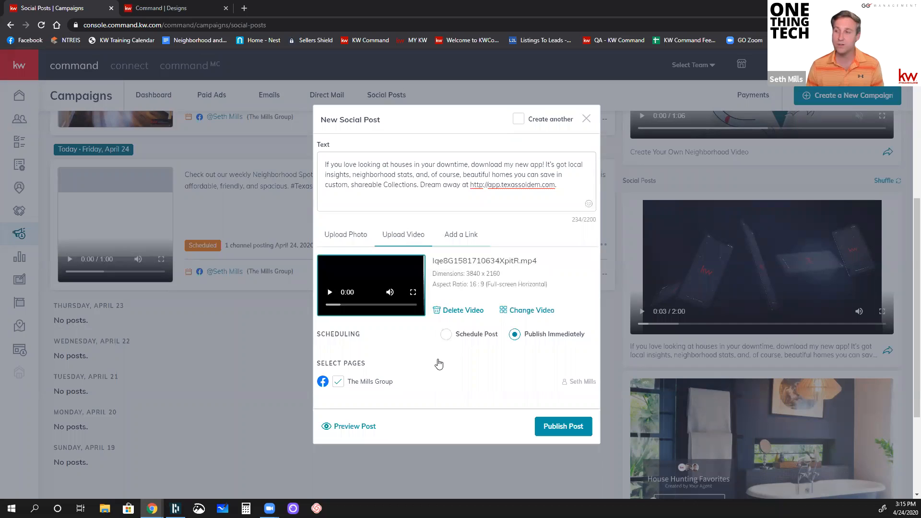
pyautogui.click(447, 336)
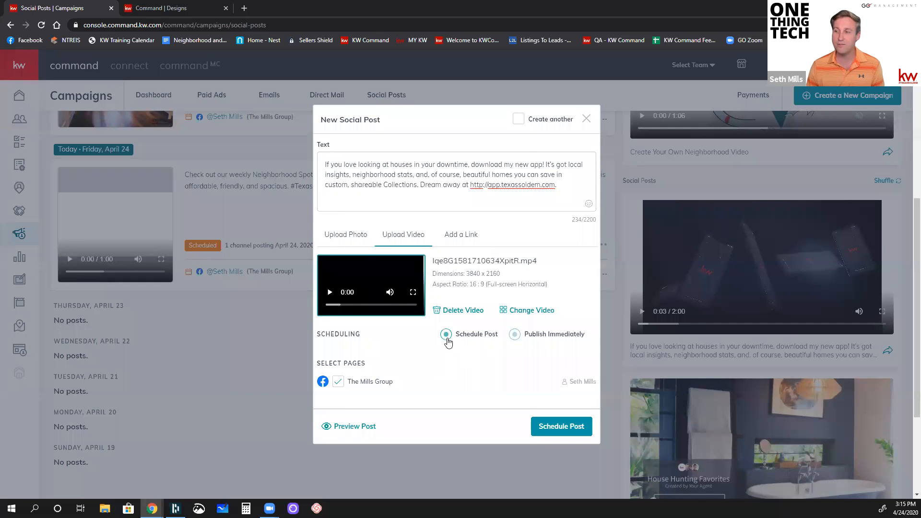
pyautogui.click(430, 351)
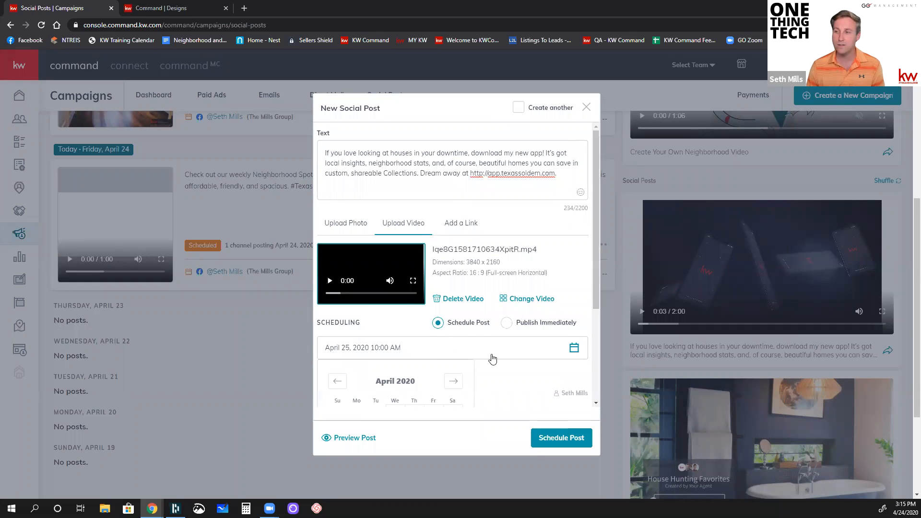
pyautogui.scroll(-3, 491, 359)
pyautogui.click(453, 239)
pyautogui.click(452, 240)
pyautogui.click(453, 239)
pyautogui.click(452, 239)
pyautogui.click(484, 240)
pyautogui.click(514, 325)
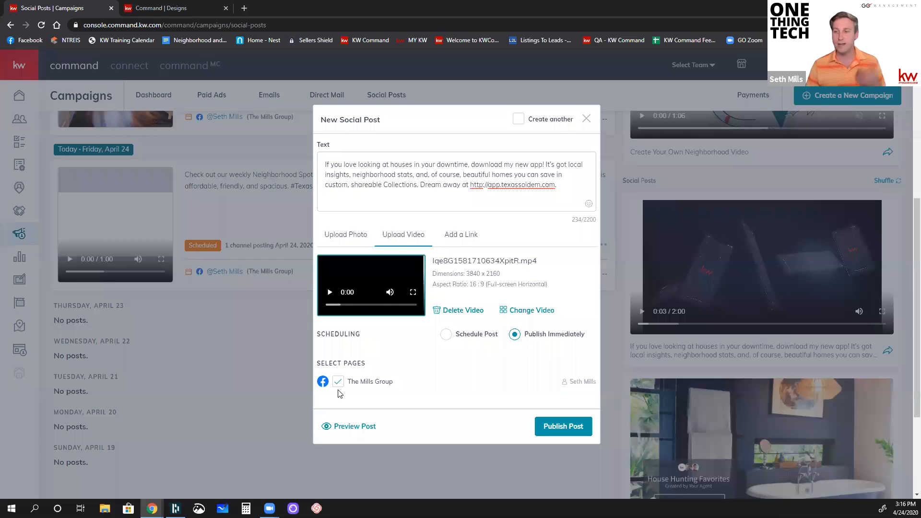
# Step: Preview the post as it will appear on the Facebook page, play its video briefly, and close the preview
pyautogui.click(366, 431)
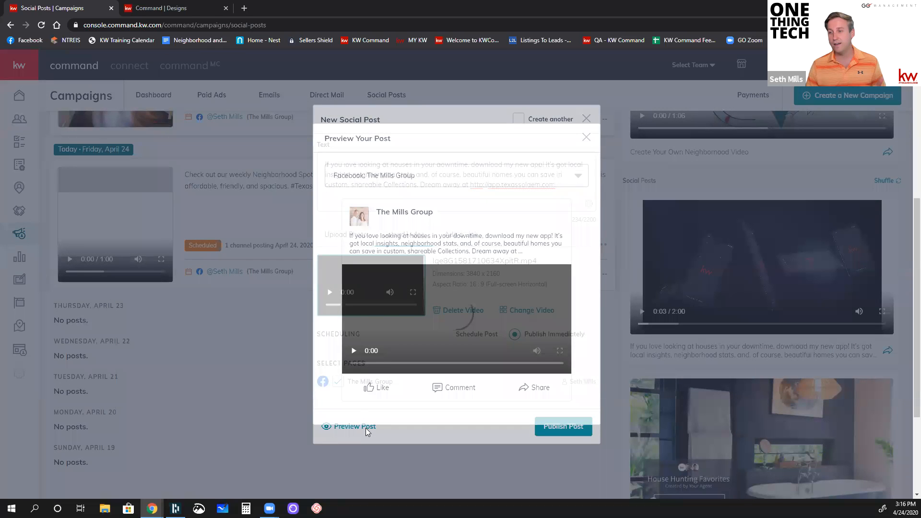
pyautogui.scroll(-1, 489, 238)
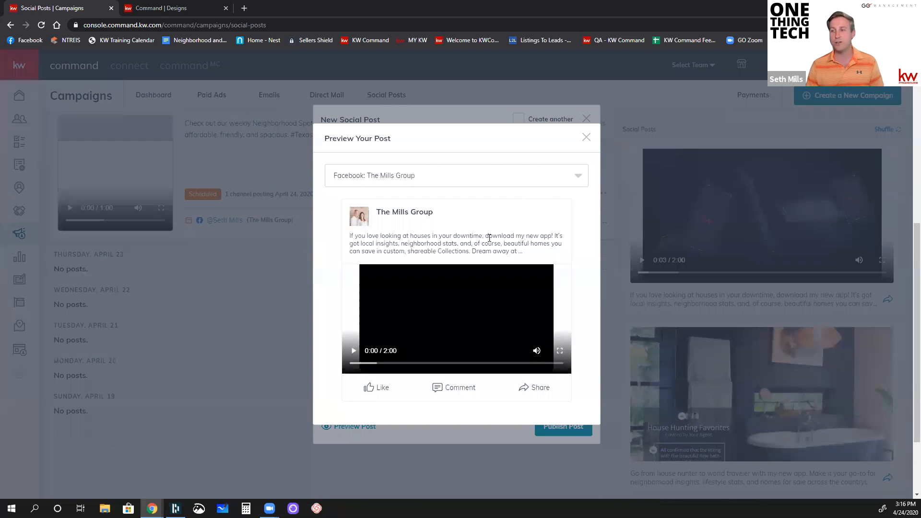
pyautogui.click(495, 172)
pyautogui.click(572, 234)
pyautogui.click(353, 351)
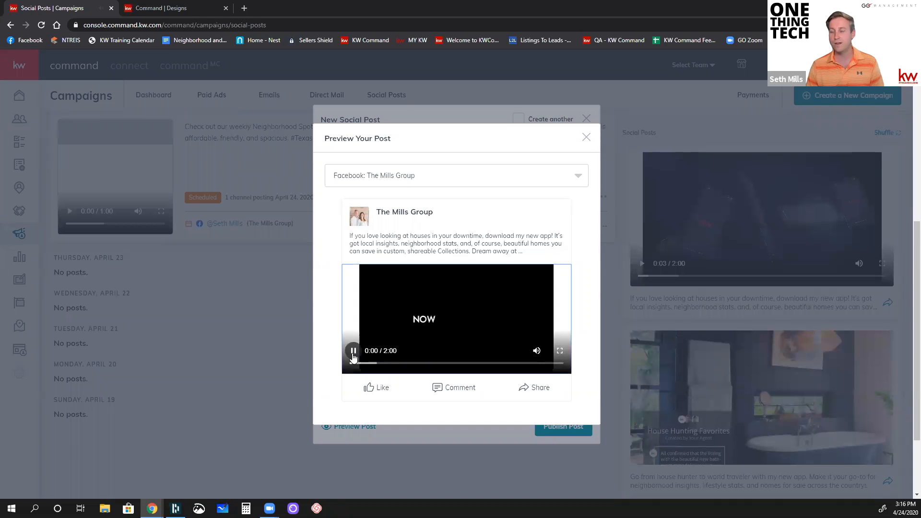
pyautogui.click(353, 351)
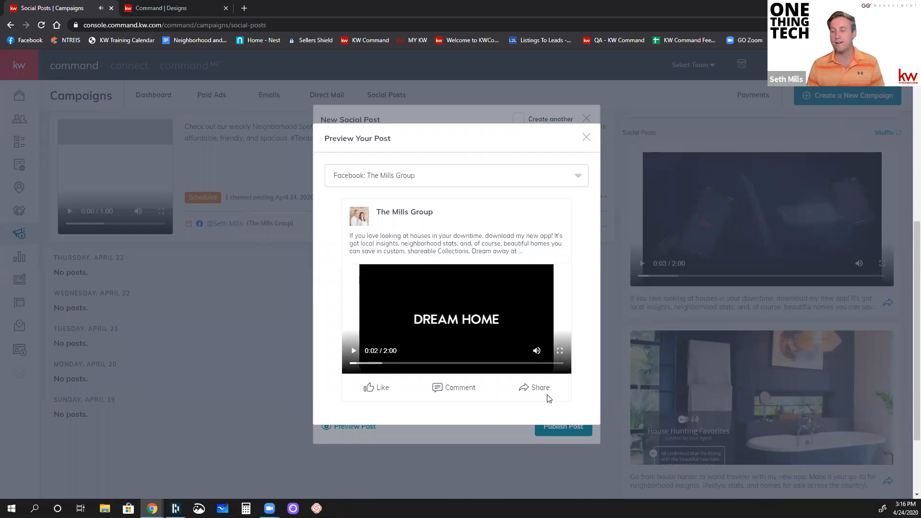
pyautogui.click(586, 141)
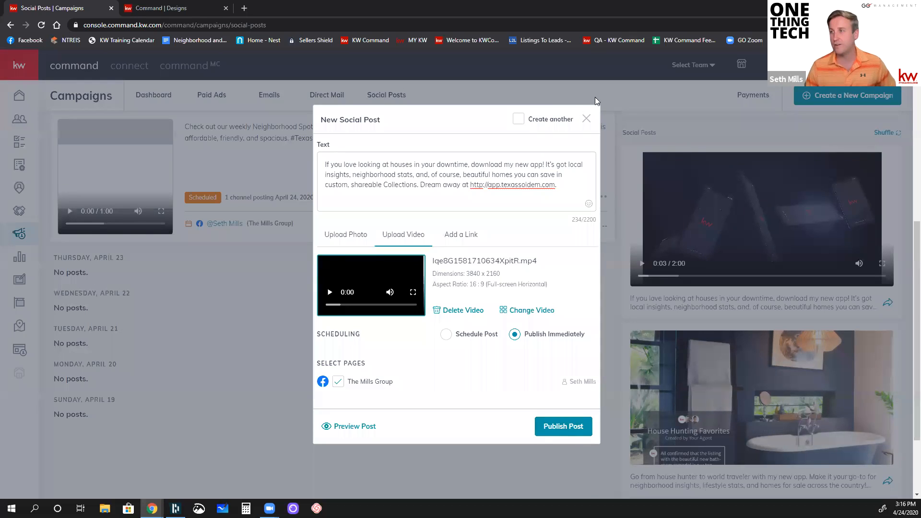
# Step: Enable creating another post and set this post's schedule to May 27, 2020 at 10:00 AM
pyautogui.click(517, 119)
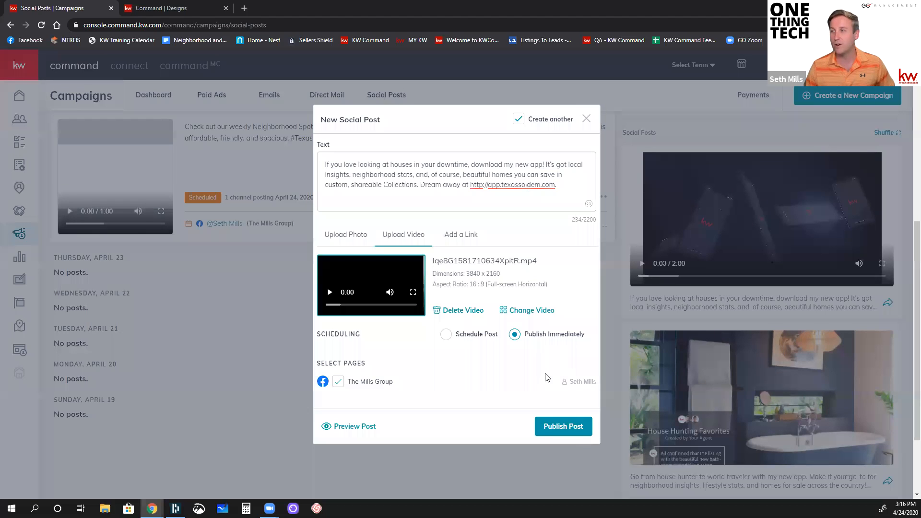
pyautogui.click(446, 334)
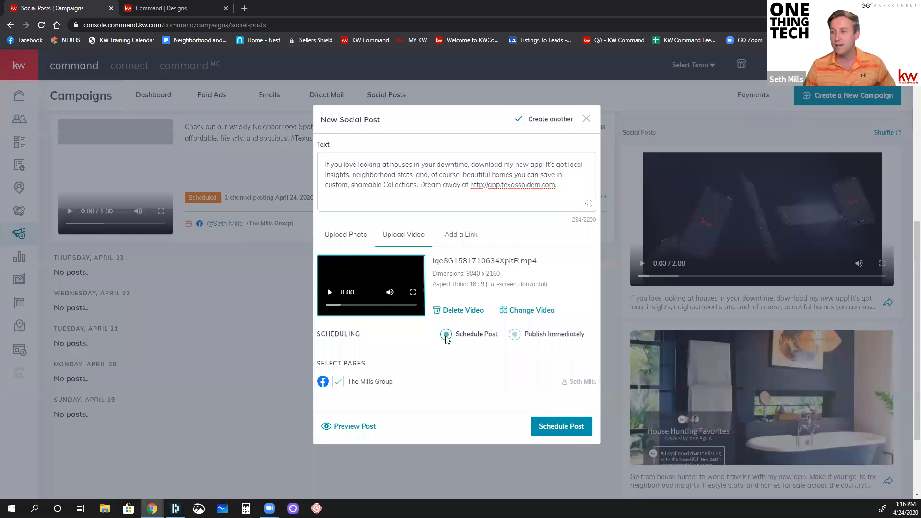
pyautogui.click(473, 351)
pyautogui.click(455, 381)
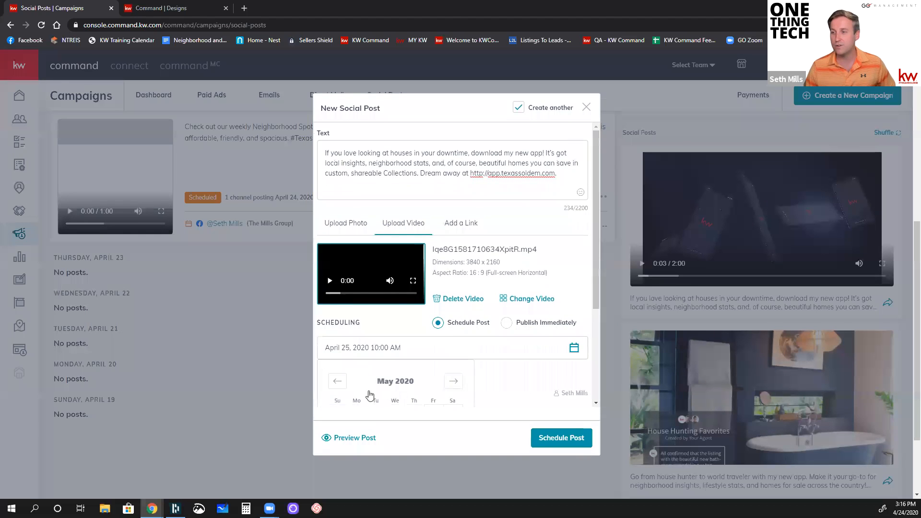
pyautogui.scroll(-3, 386, 386)
pyautogui.click(395, 344)
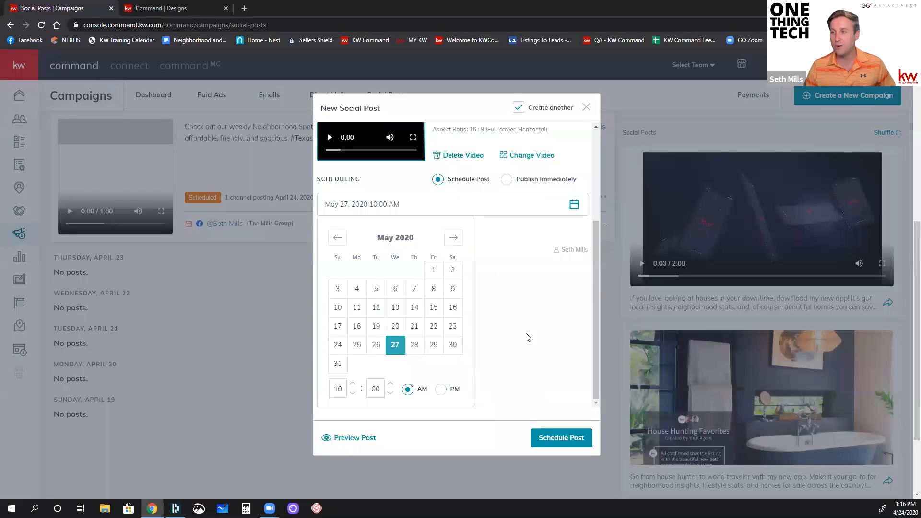
pyautogui.click(527, 337)
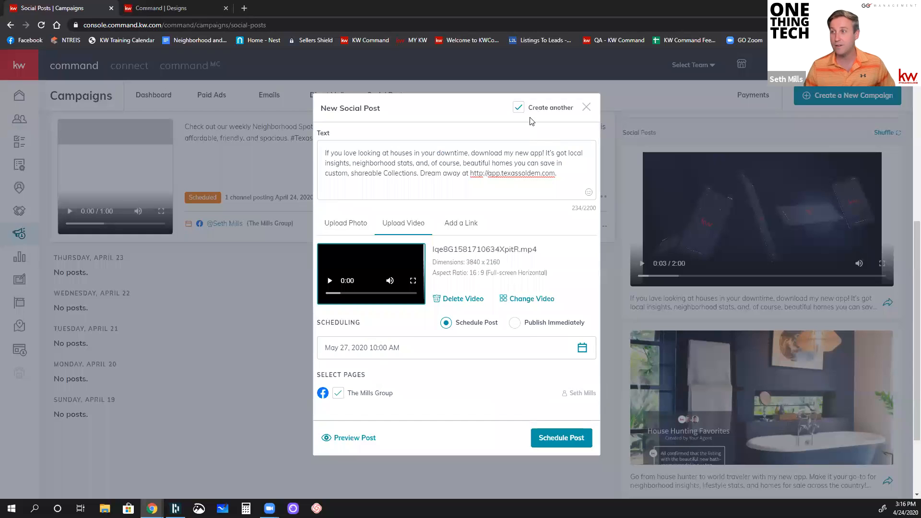
# Step: Schedule the post after its preview, turn off creating another, and close the blank new post
pyautogui.click(549, 438)
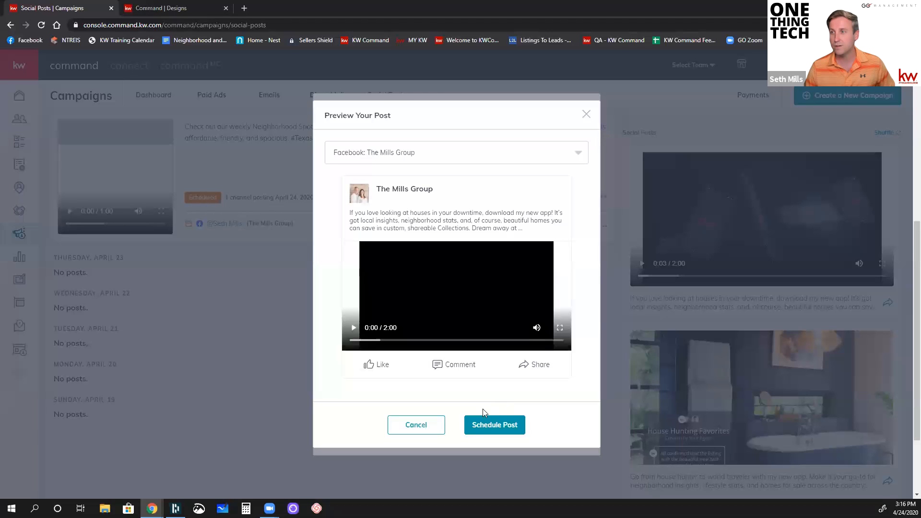
pyautogui.click(474, 426)
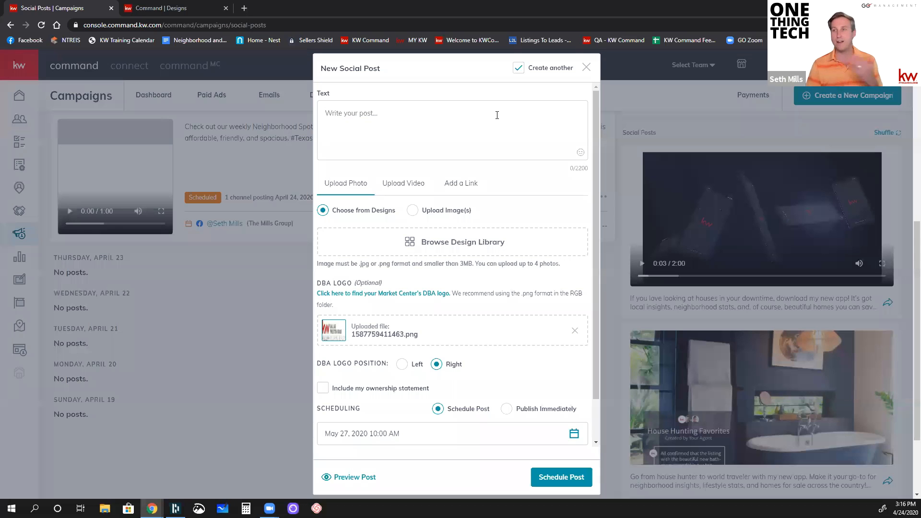
pyautogui.click(517, 72)
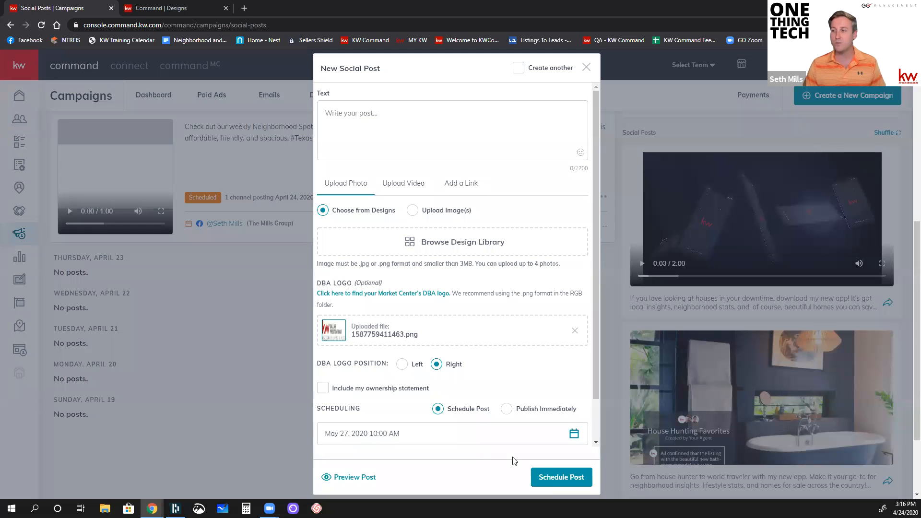
pyautogui.click(585, 68)
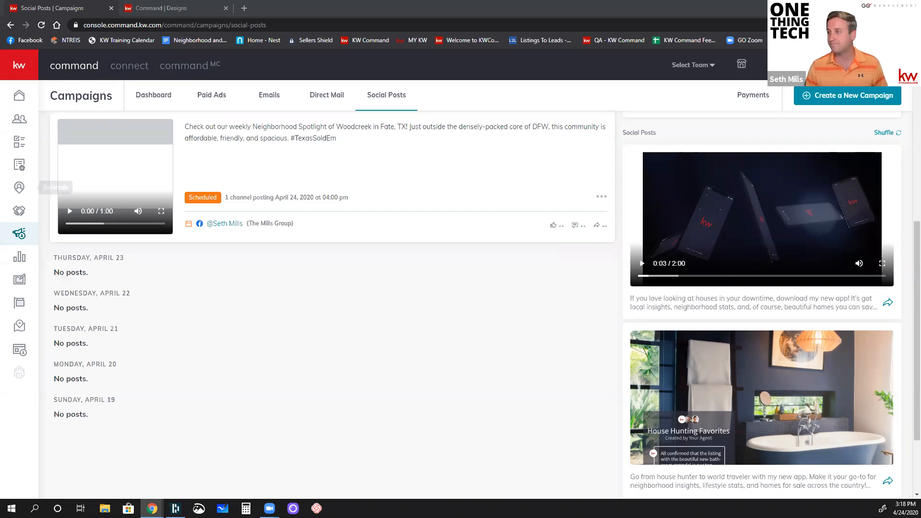
# Step: Look through the suggested social posts, reload the Social Posts page to refresh them, and close the Designs browser tab
pyautogui.scroll(-1, 713, 352)
pyautogui.scroll(-2, 713, 351)
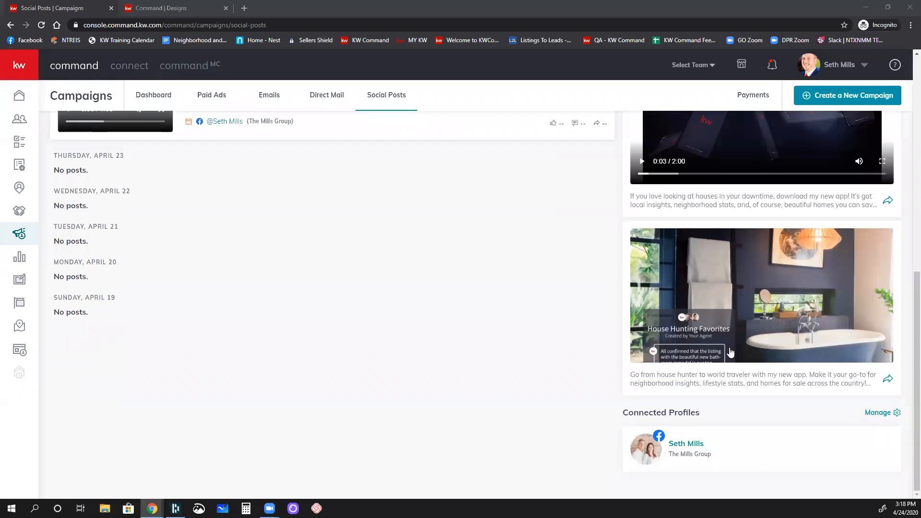
pyautogui.scroll(3, 816, 307)
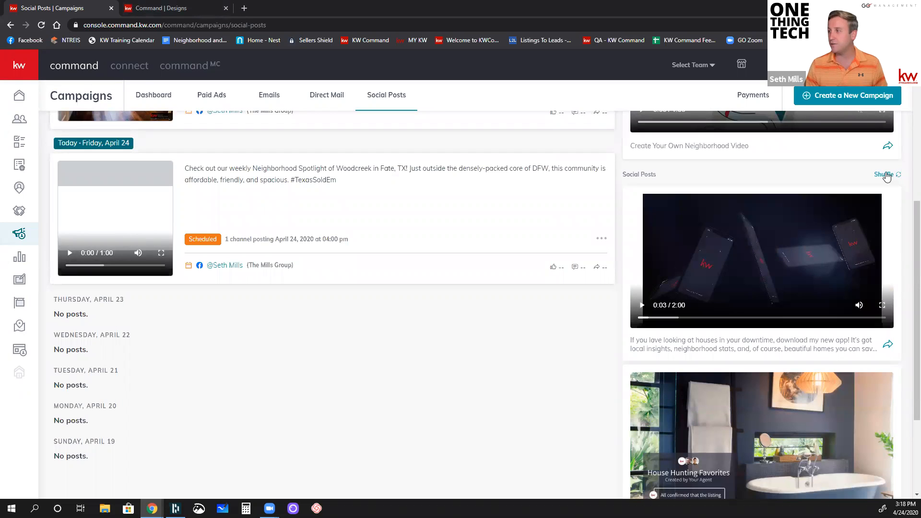
pyautogui.scroll(-3, 561, 376)
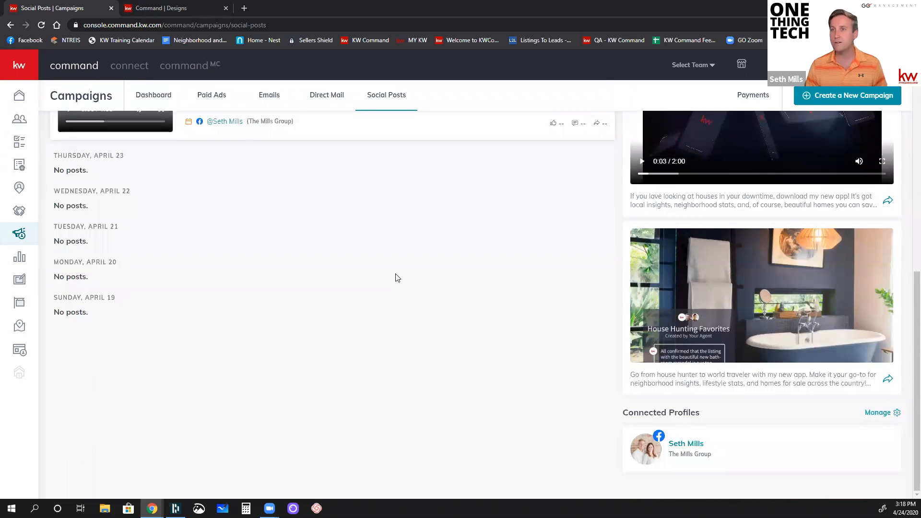
pyautogui.scroll(6, 397, 276)
pyautogui.click(41, 25)
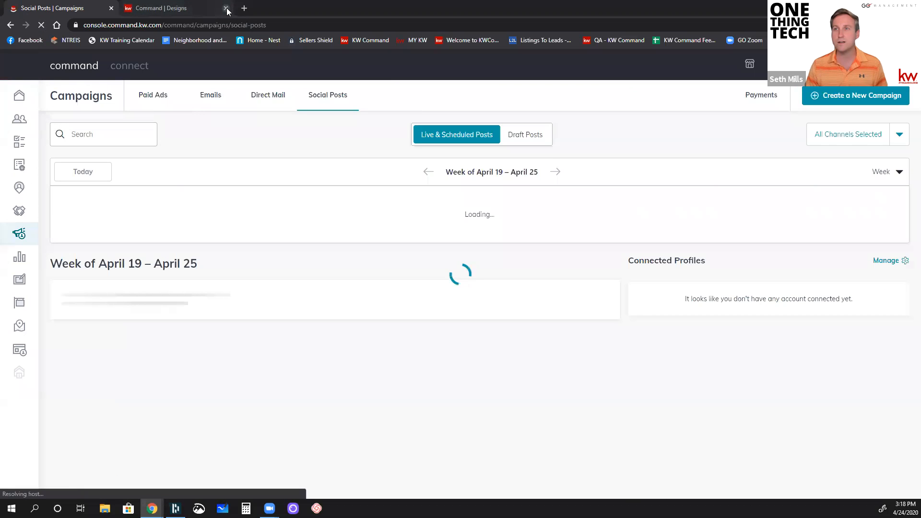
pyautogui.click(226, 8)
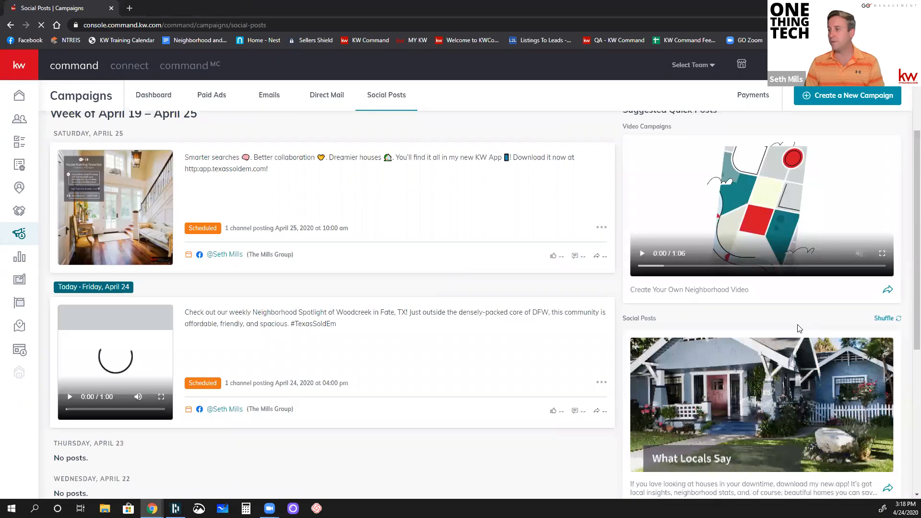
# Step: Start a new social post from the suggested real estate search app post with the staircase photo and dismiss its image crop preview
pyautogui.scroll(-2, 800, 327)
pyautogui.scroll(-4, 801, 330)
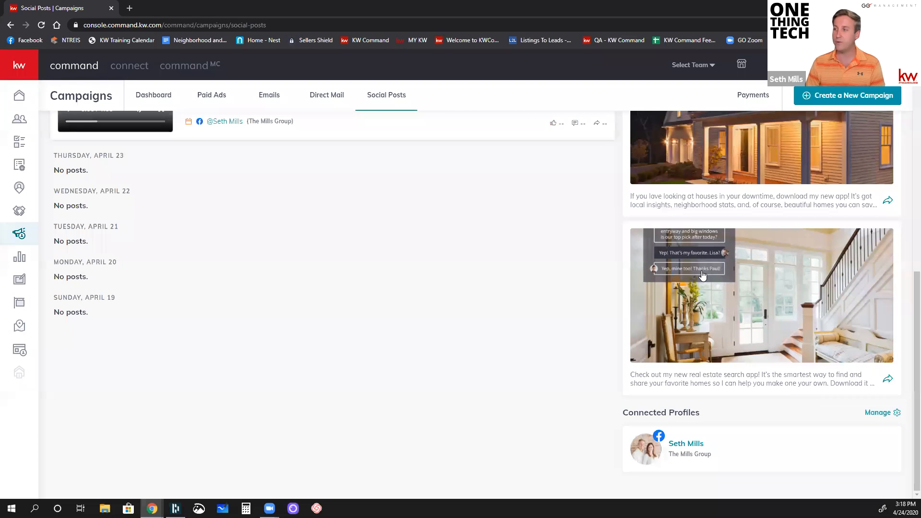
pyautogui.click(888, 381)
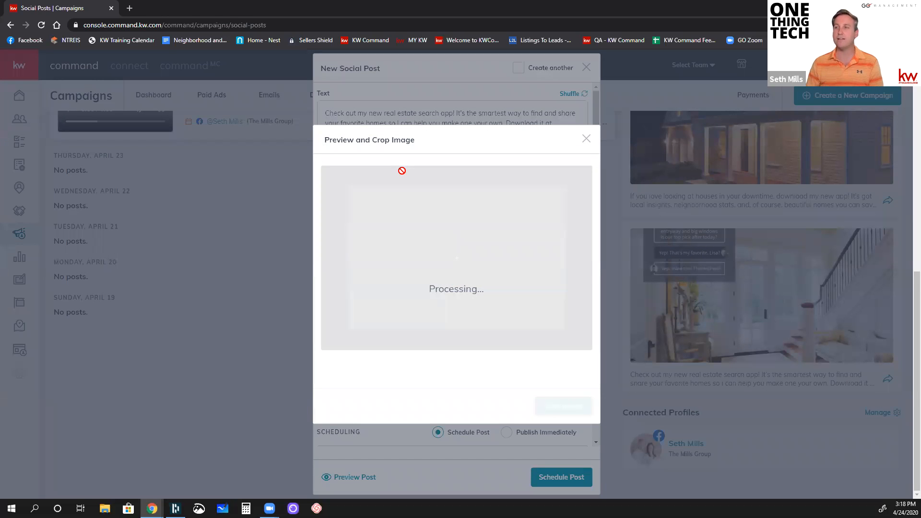
pyautogui.click(583, 141)
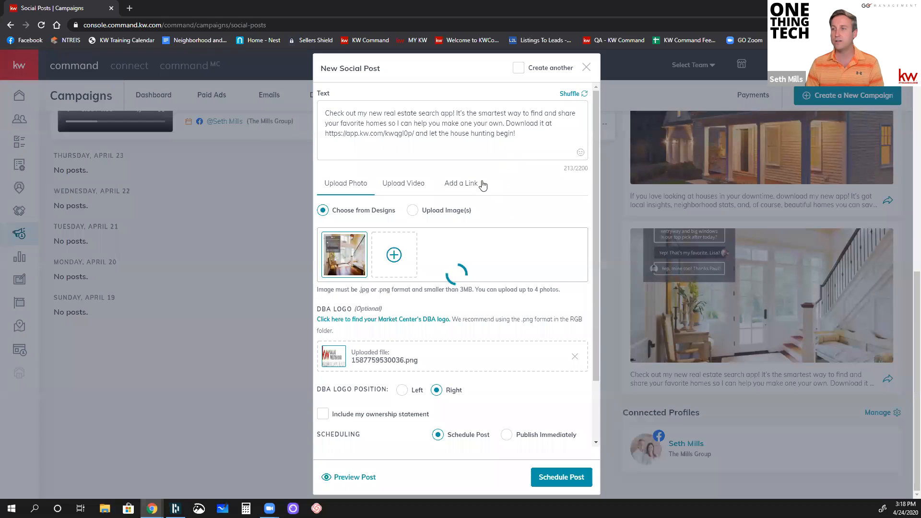
pyautogui.click(515, 137)
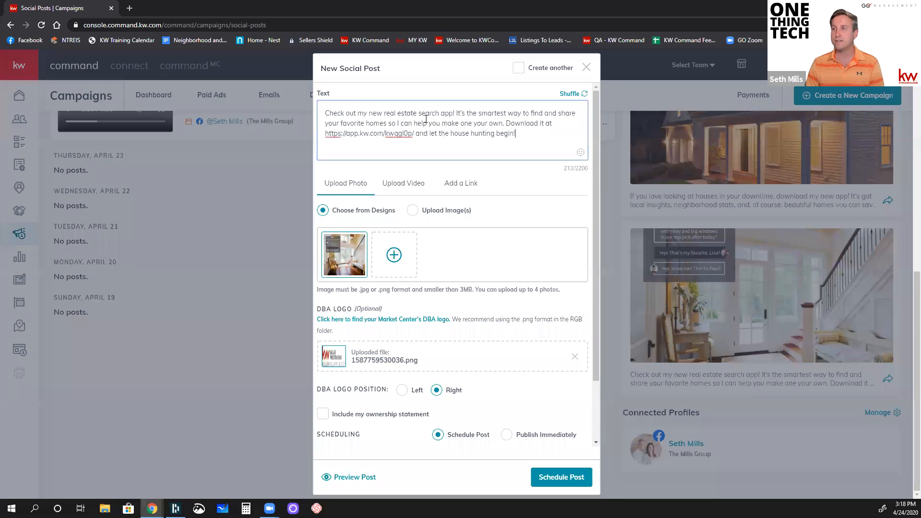
pyautogui.hotkey('ctrl', 'a')
pyautogui.click(395, 116)
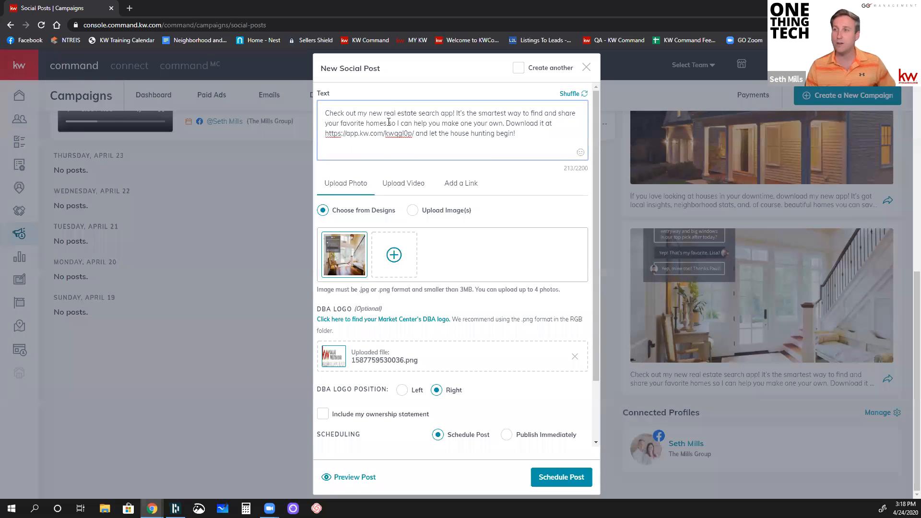
pyautogui.moveTo(325, 134); pyautogui.dragTo(414, 137)
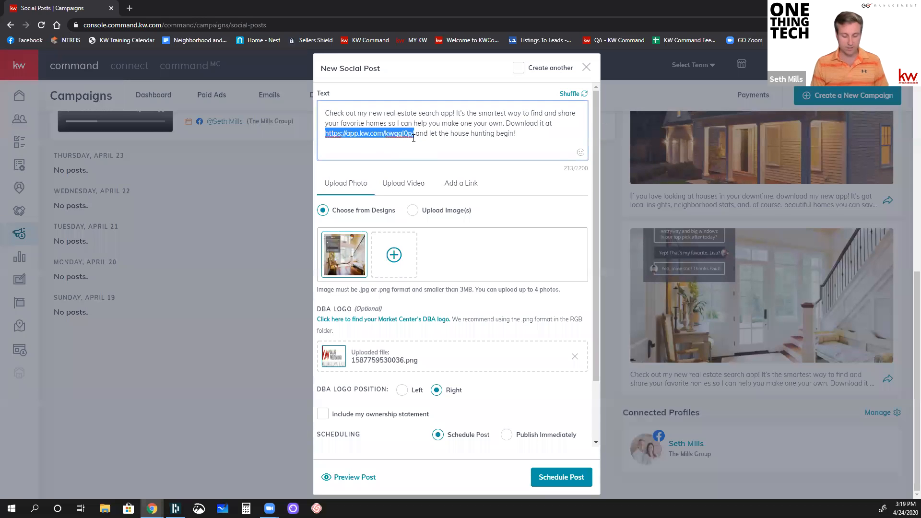
pyautogui.press('BackSpace')
pyautogui.write('http')
pyautogui.write('://')
pyautogui.write('texassoldem.')
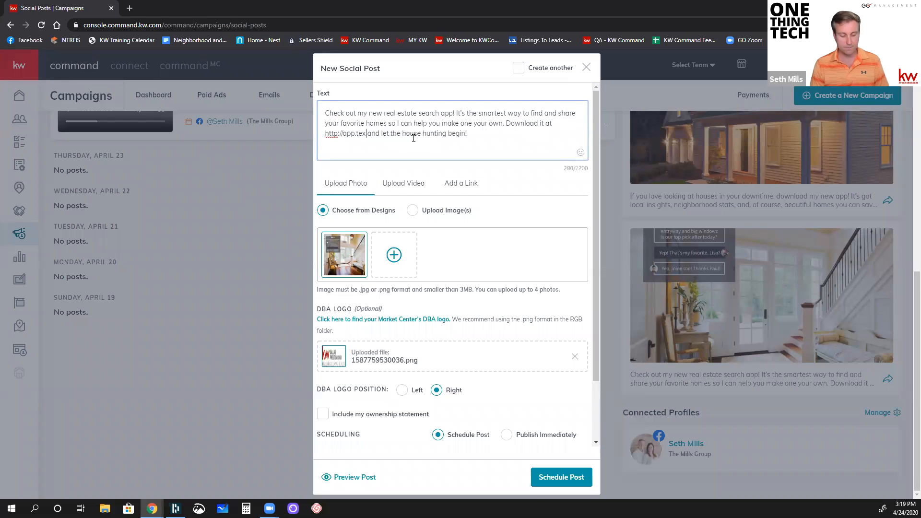
pyautogui.write('co')
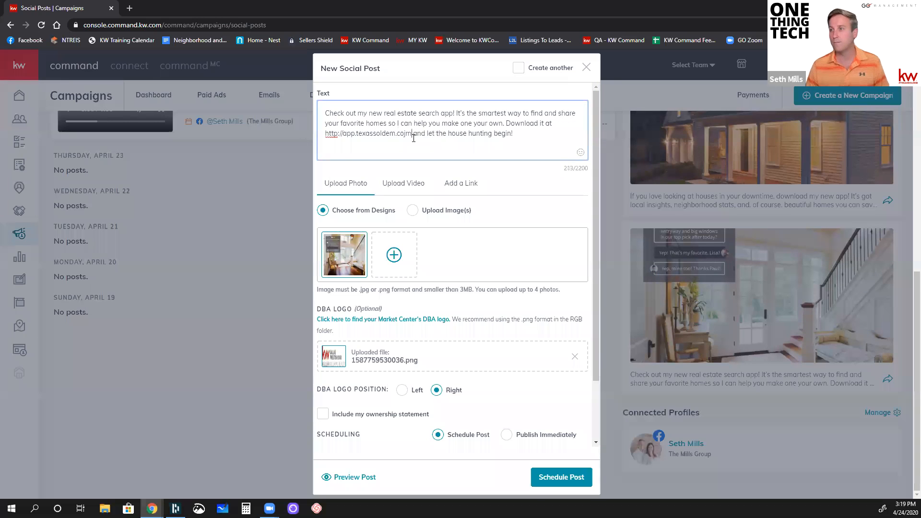
pyautogui.write('m')
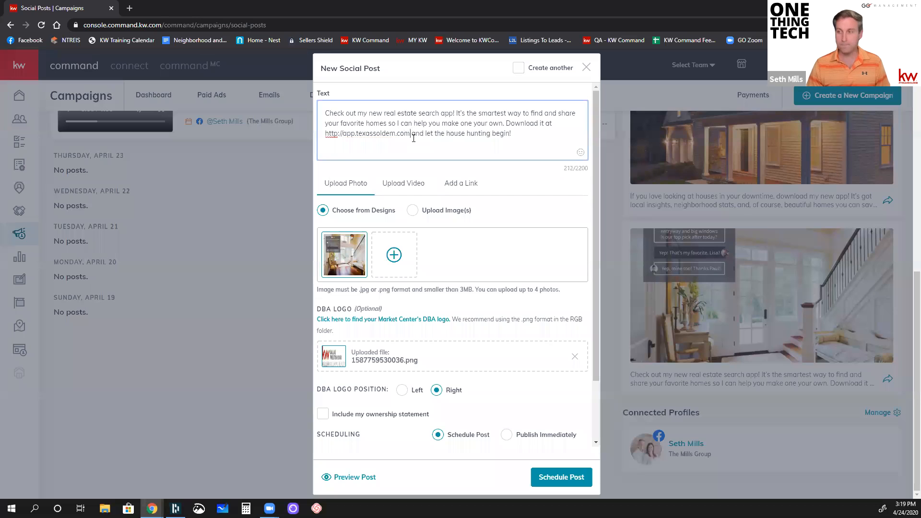
# Step: Look at the post's video upload option, return to its photo and scheduling settings, and close the post without scheduling it
pyautogui.scroll(-1, 414, 138)
pyautogui.click(411, 139)
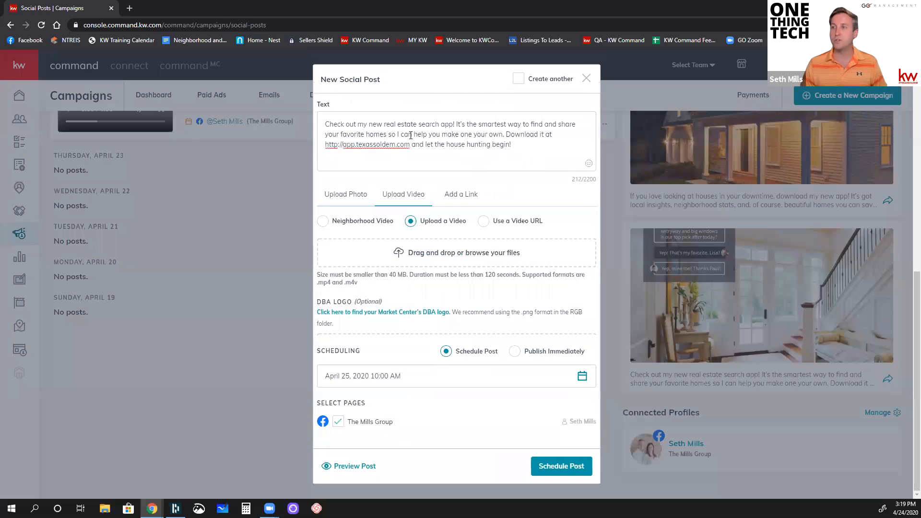
pyautogui.click(349, 223)
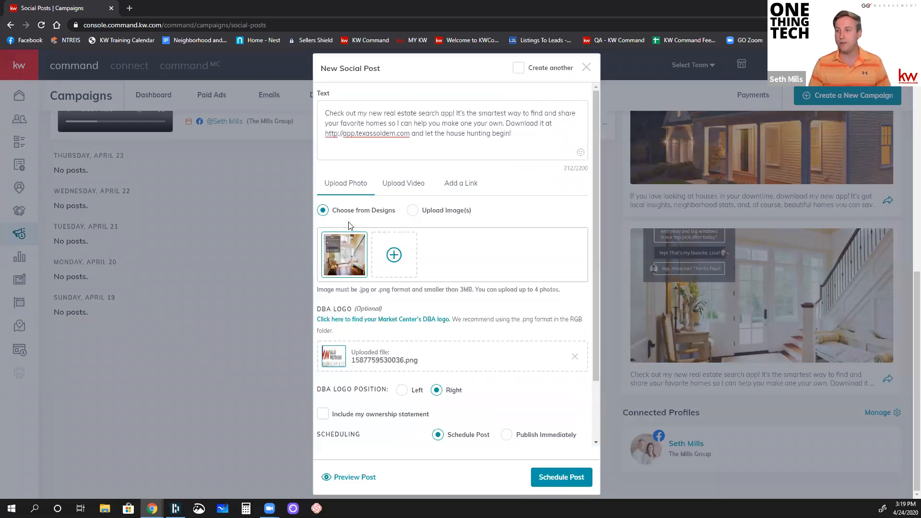
pyautogui.scroll(-1, 350, 225)
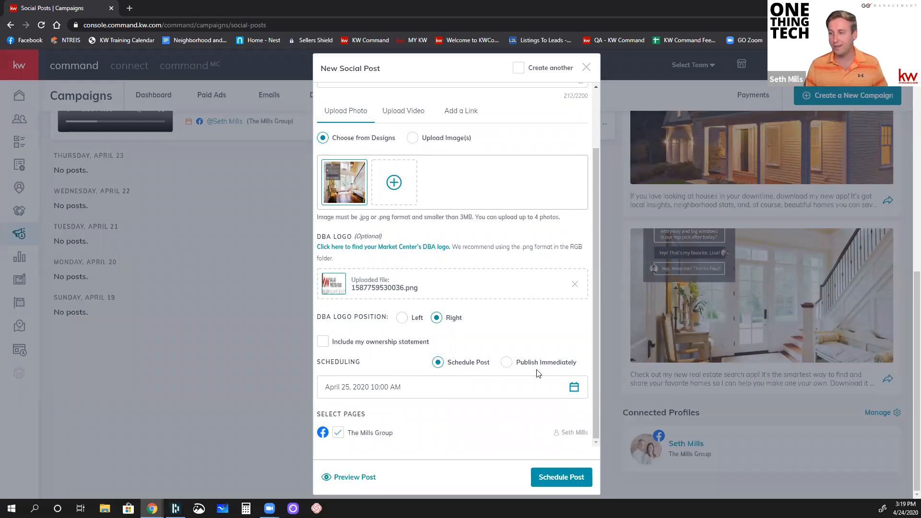
pyautogui.click(585, 68)
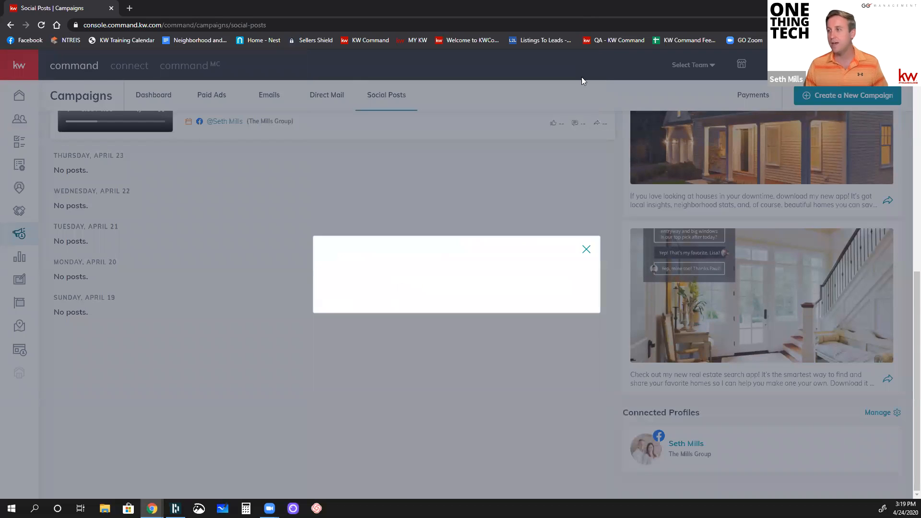
# Step: Start generating a video from the Create Your Own Neighborhood Video suggestion and search the neighborhoods for "the resort"
pyautogui.scroll(1, 550, 292)
pyautogui.scroll(6, 549, 291)
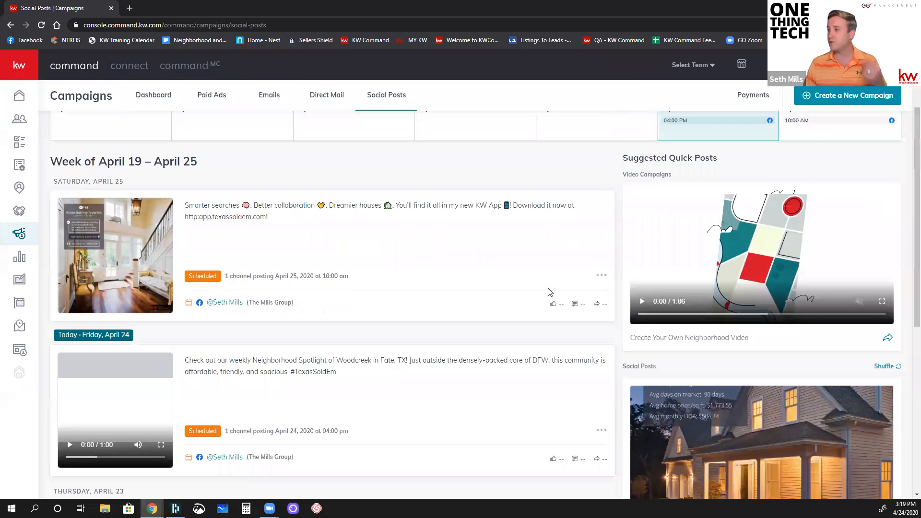
pyautogui.scroll(-1, 609, 273)
pyautogui.scroll(1, 707, 297)
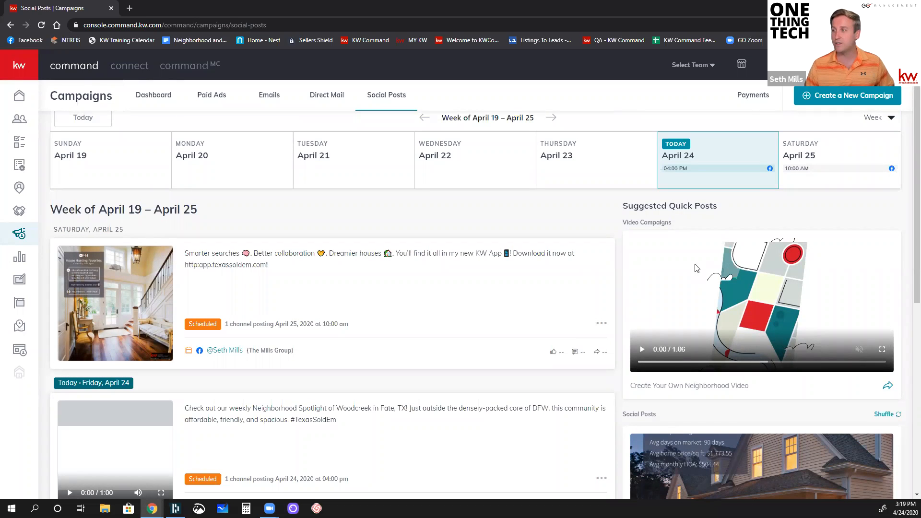
pyautogui.click(887, 387)
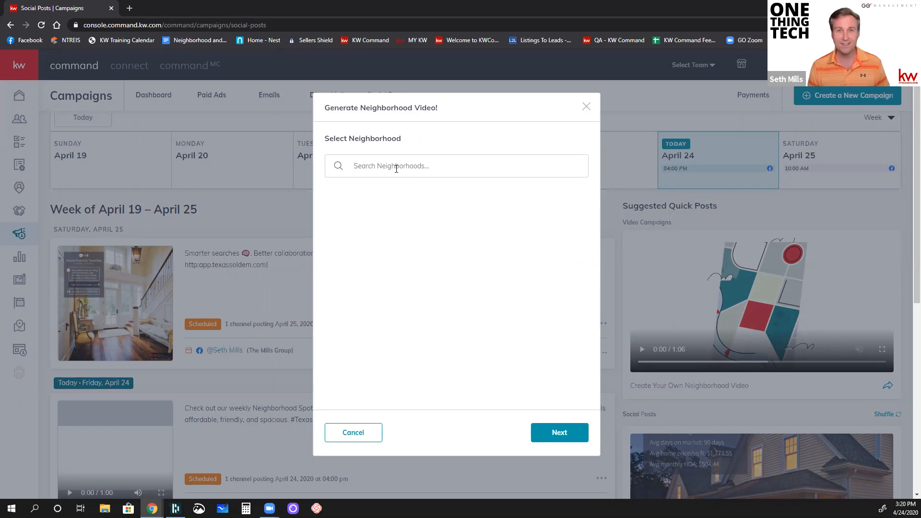
pyautogui.write('the resort')
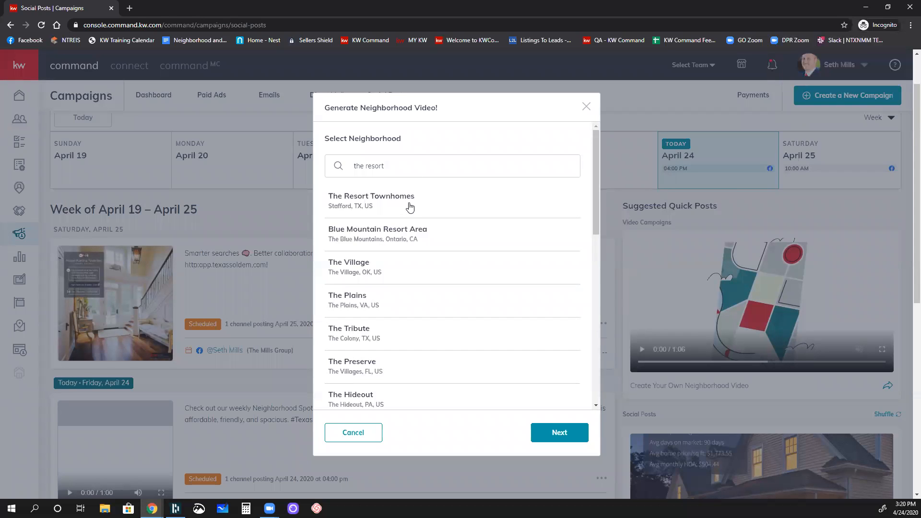
pyautogui.scroll(-2, 411, 348)
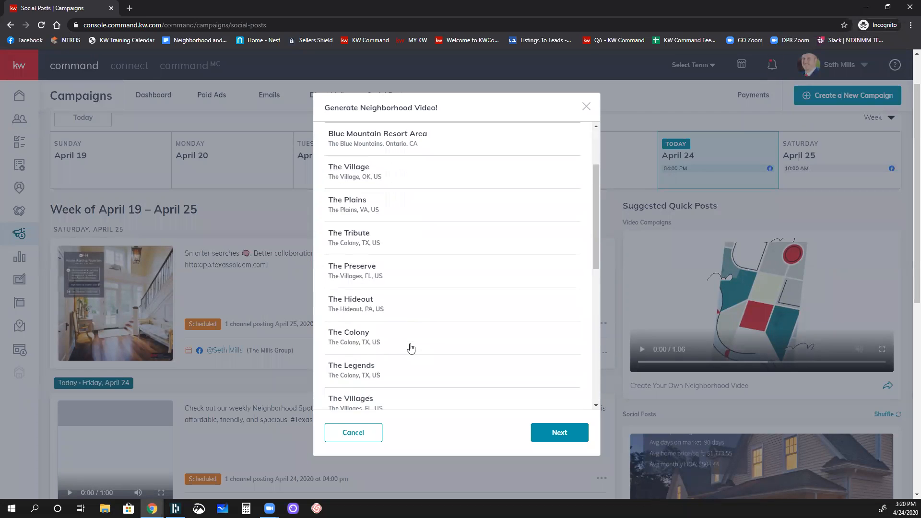
pyautogui.scroll(-4, 411, 348)
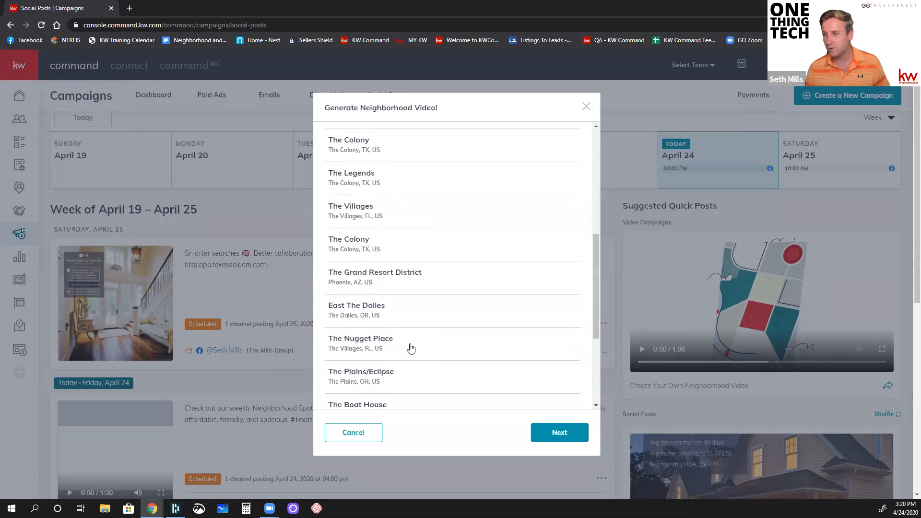
pyautogui.scroll(-1, 411, 348)
# Step: Narrow the neighborhood search to "the resort, fort worth"
pyautogui.scroll(5, 411, 349)
pyautogui.scroll(2, 412, 278)
pyautogui.write(', fort worth')
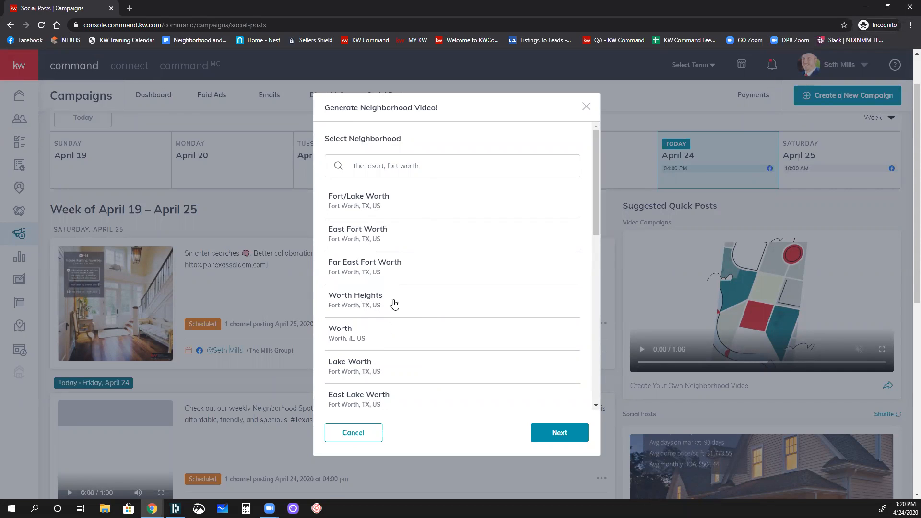
# Step: Return the search to "the resort", select The Resort Townhomes in Stafford, TX, and continue to its neighborhood information
pyautogui.moveTo(420, 166); pyautogui.dragTo(386, 171)
pyautogui.press('BackSpace')
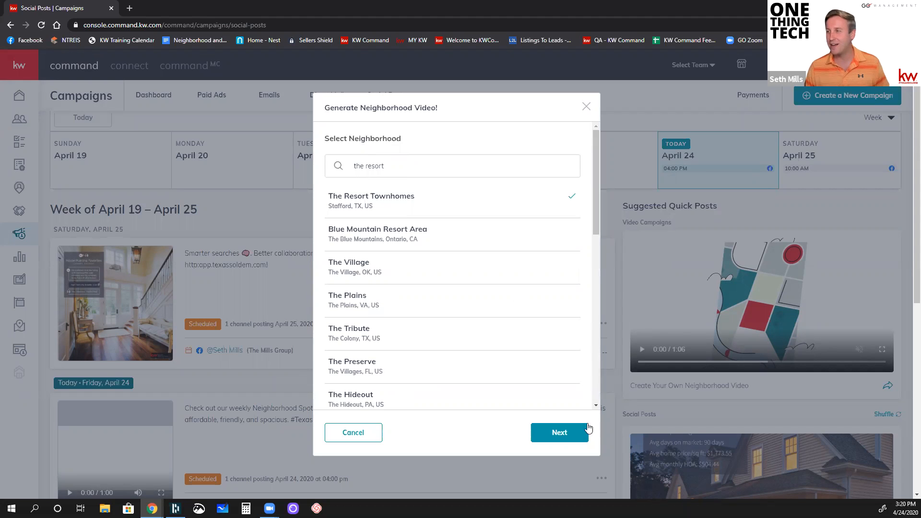
pyautogui.click(560, 433)
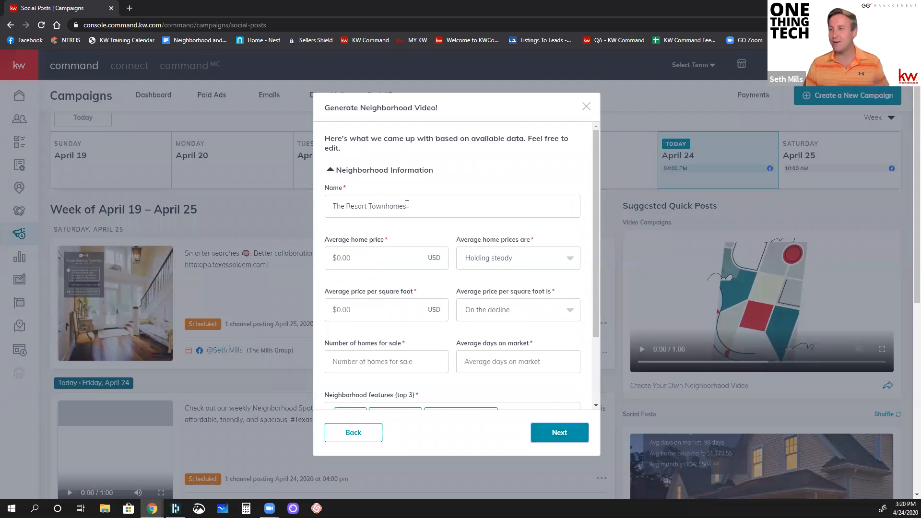
# Step: Go back and select The Preserve in The Villages, FL, view its neighborhood information, and close the video generator
pyautogui.click(360, 433)
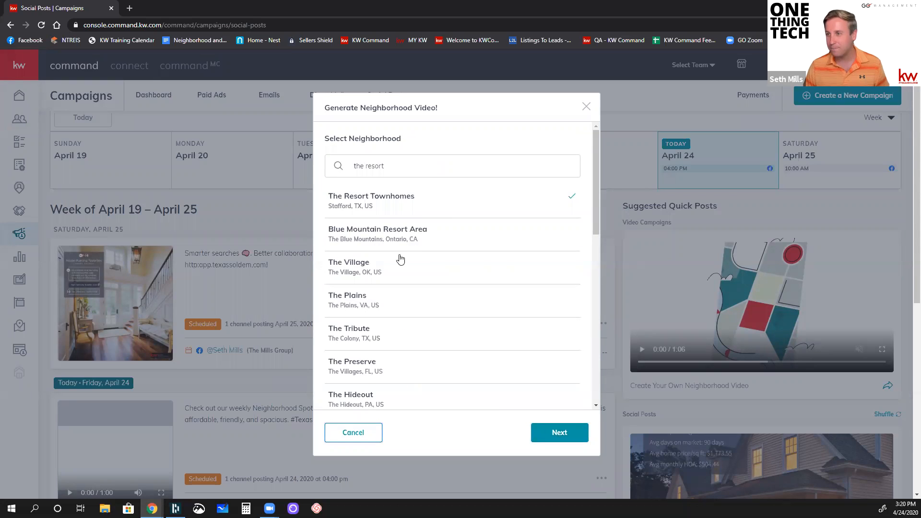
pyautogui.click(364, 372)
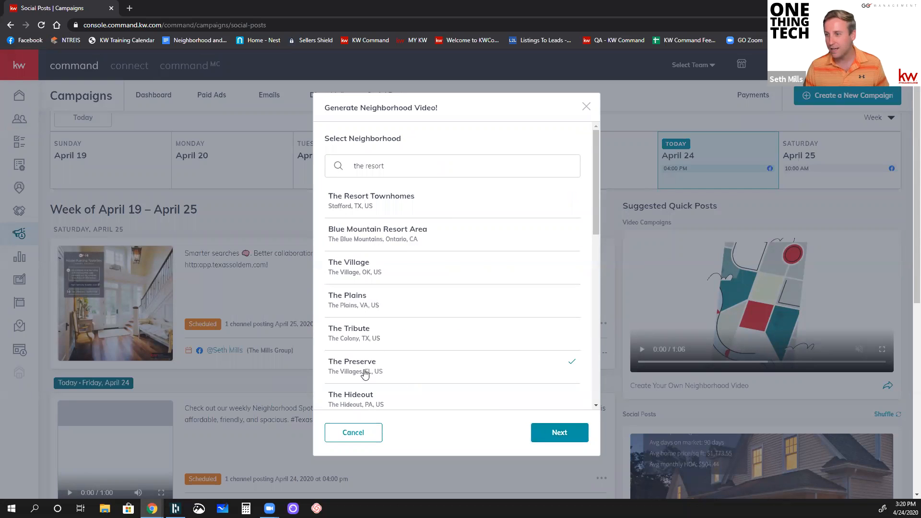
pyautogui.click(547, 434)
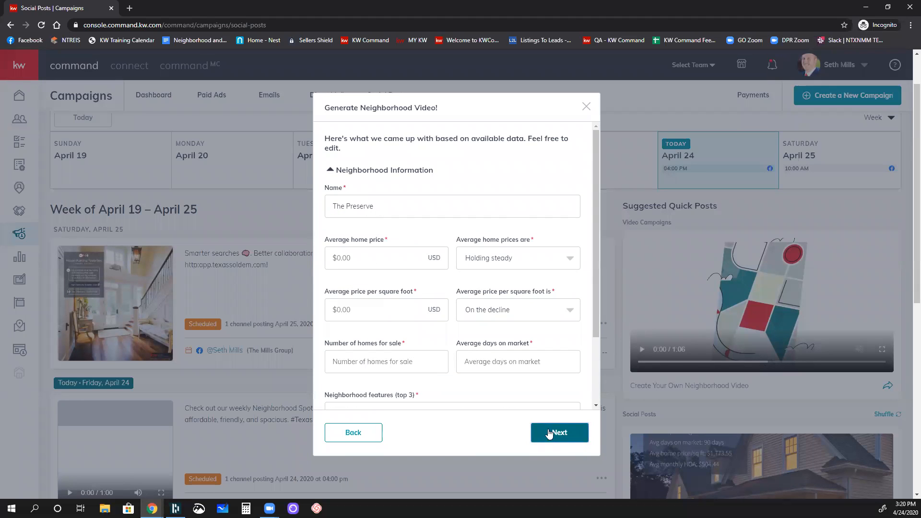
pyautogui.click(587, 107)
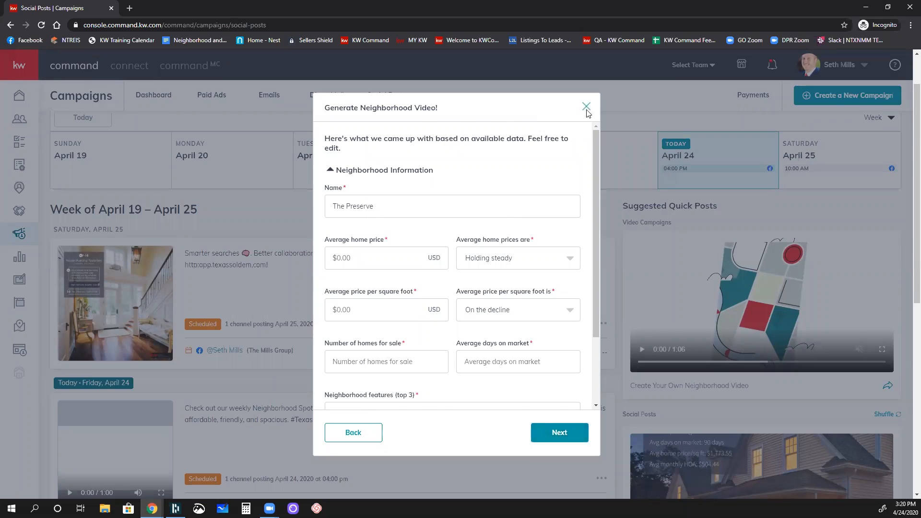
# Step: Restart the neighborhood video, search for "stonebriar", select Stonebriar in Frisco, TX, and continue to its neighborhood information
pyautogui.click(888, 386)
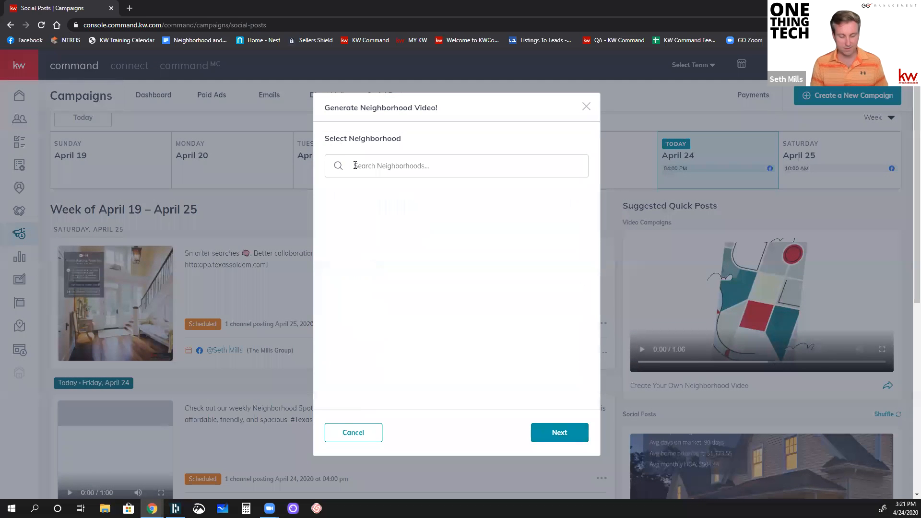
pyautogui.write('stonebriar')
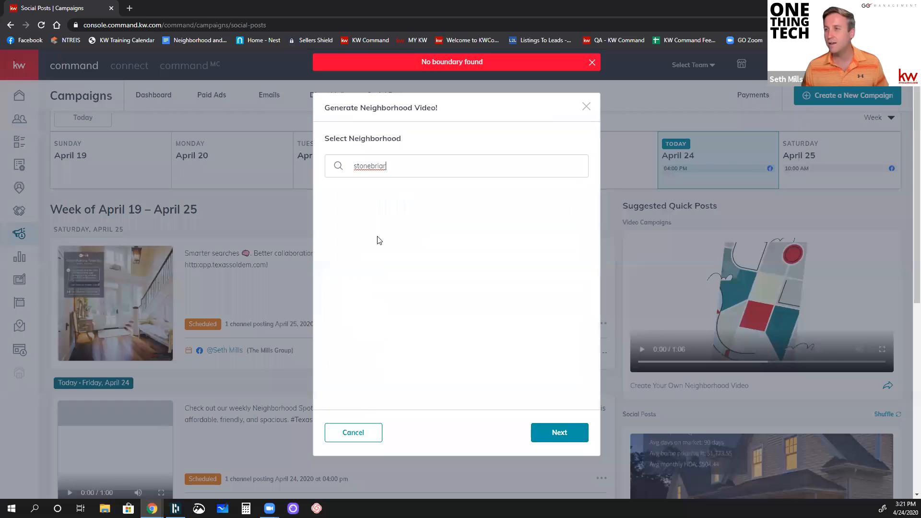
pyautogui.click(355, 305)
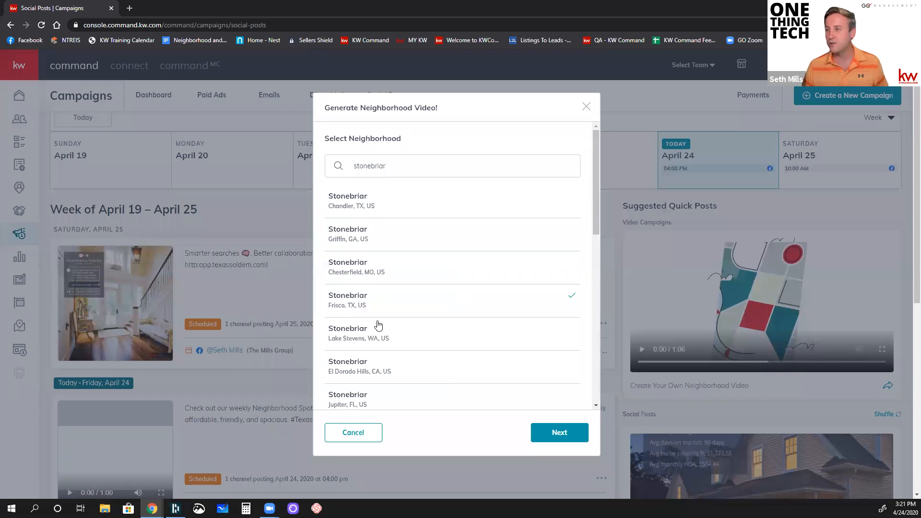
pyautogui.click(549, 430)
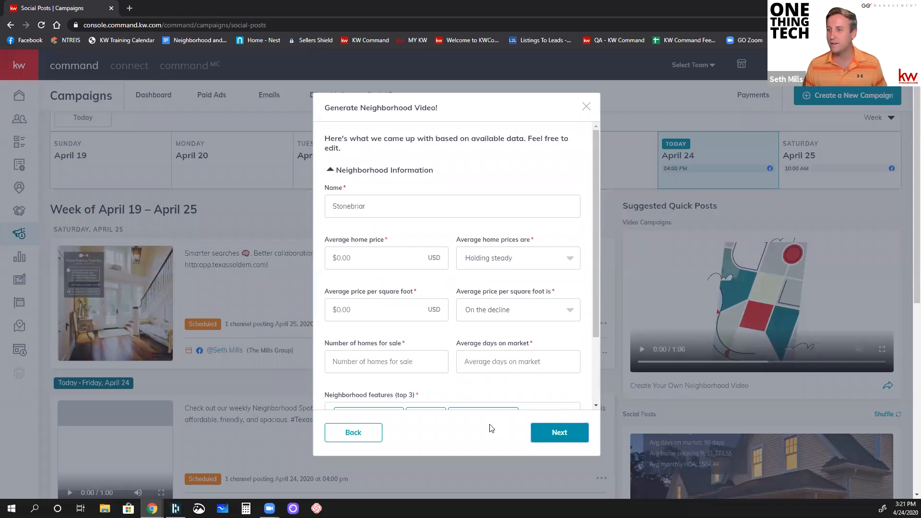
# Step: Set Stonebriar's average home price to $500,349 and its average price per square foot to $180
pyautogui.scroll(-2, 442, 247)
pyautogui.click(378, 170)
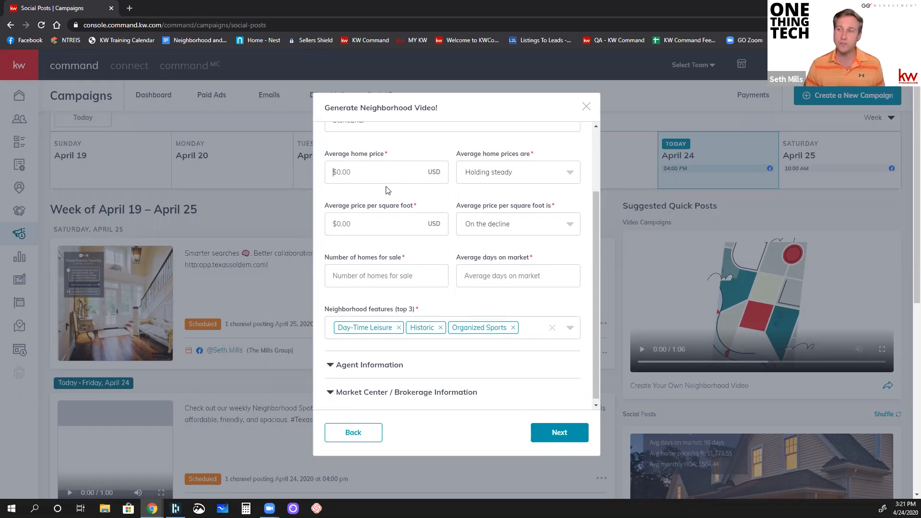
pyautogui.scroll(2, 410, 261)
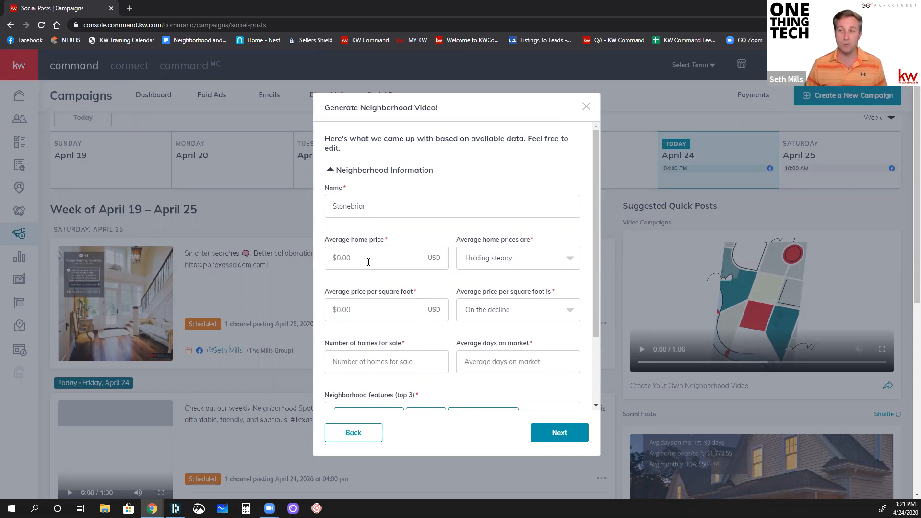
pyautogui.write('500')
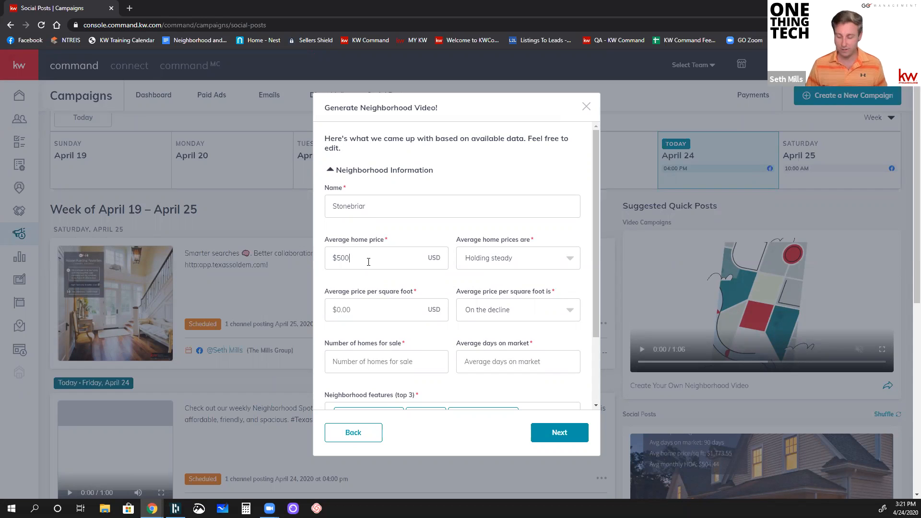
pyautogui.write(',349')
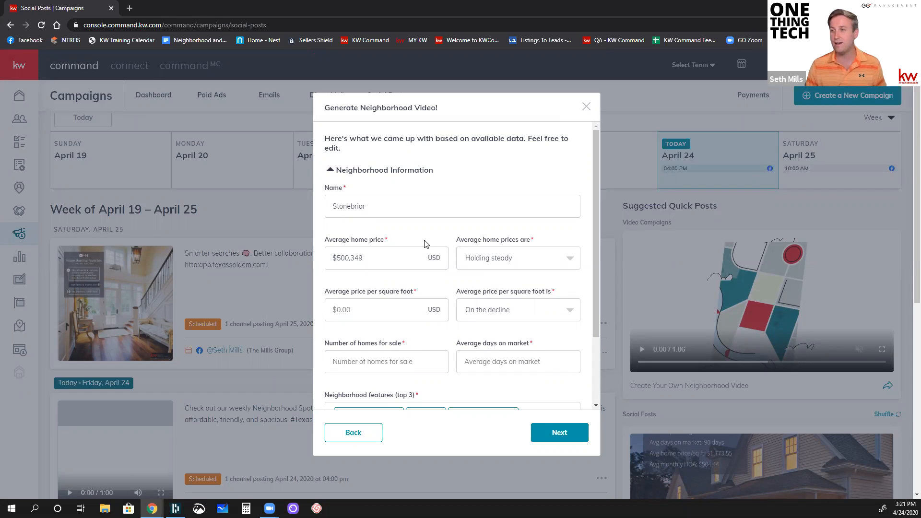
pyautogui.click(373, 309)
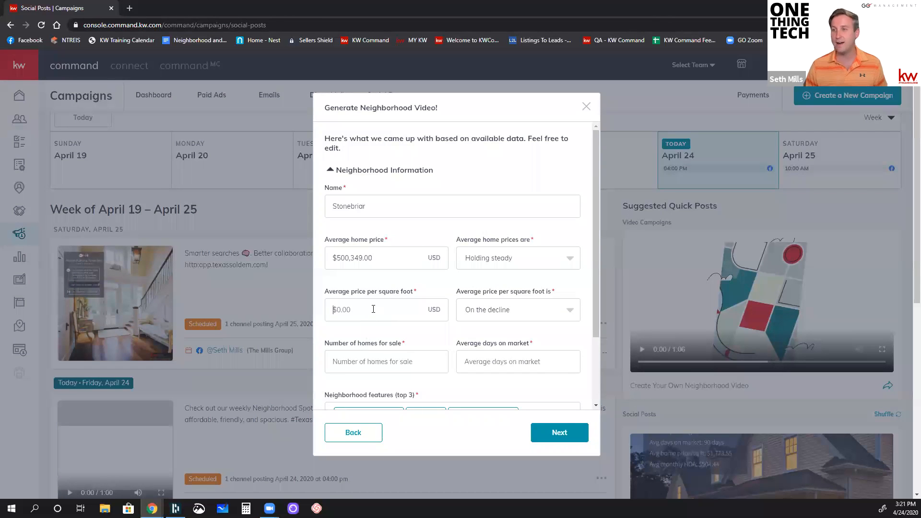
pyautogui.write('1')
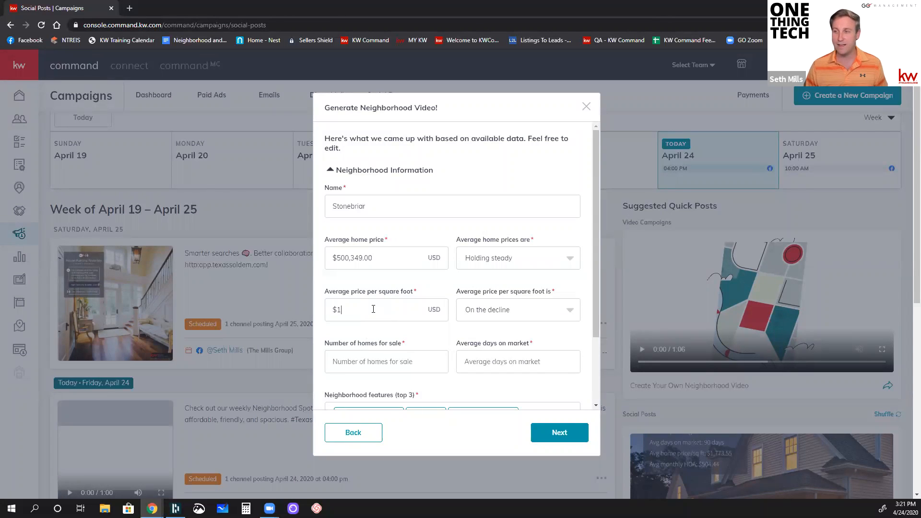
pyautogui.write('80')
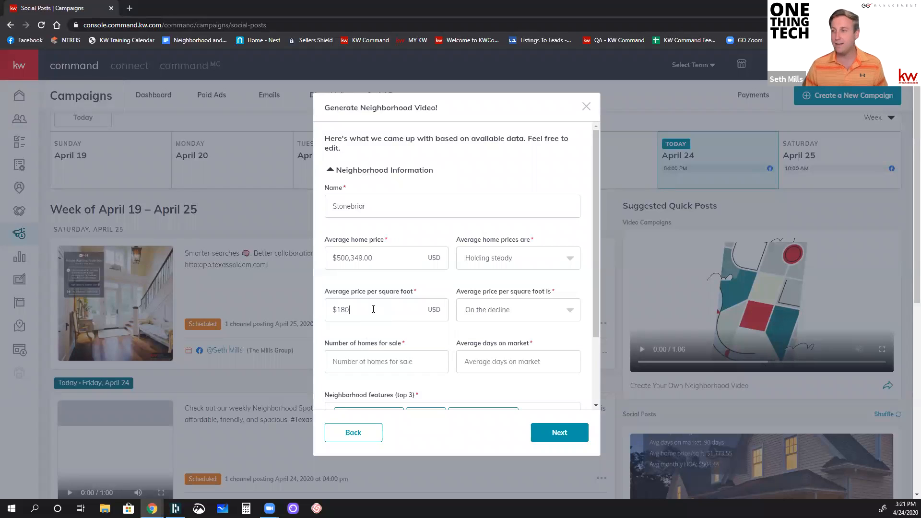
pyautogui.click(424, 291)
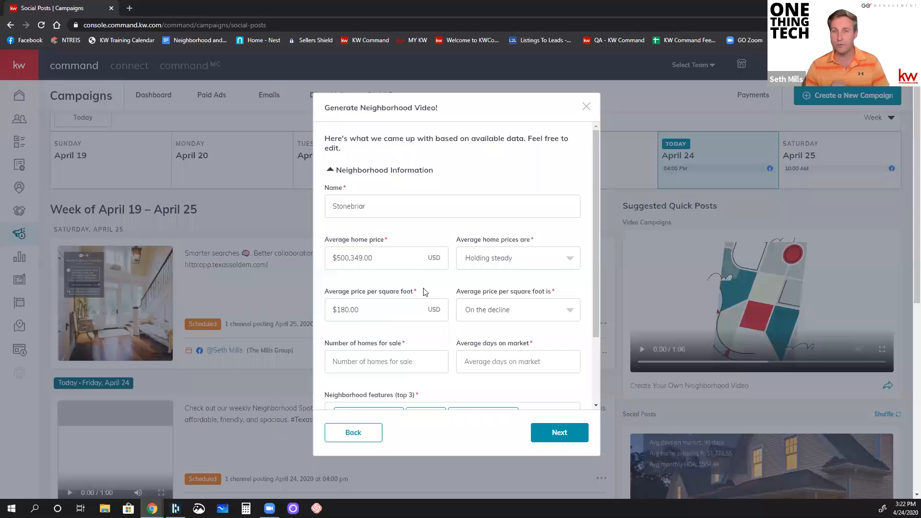
# Step: Look through the trend options for average home prices and average price per square foot, leaving both selections as they are
pyautogui.click(498, 262)
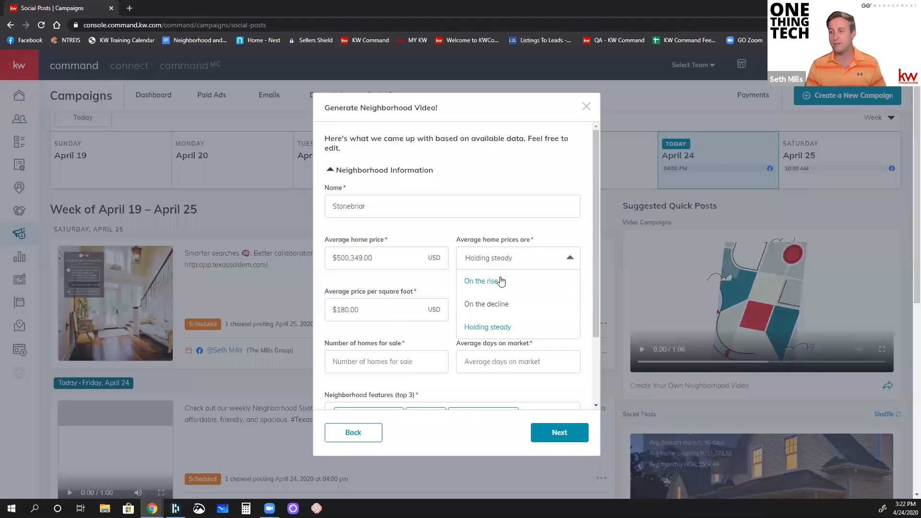
pyautogui.scroll(-1, 504, 304)
pyautogui.click(541, 188)
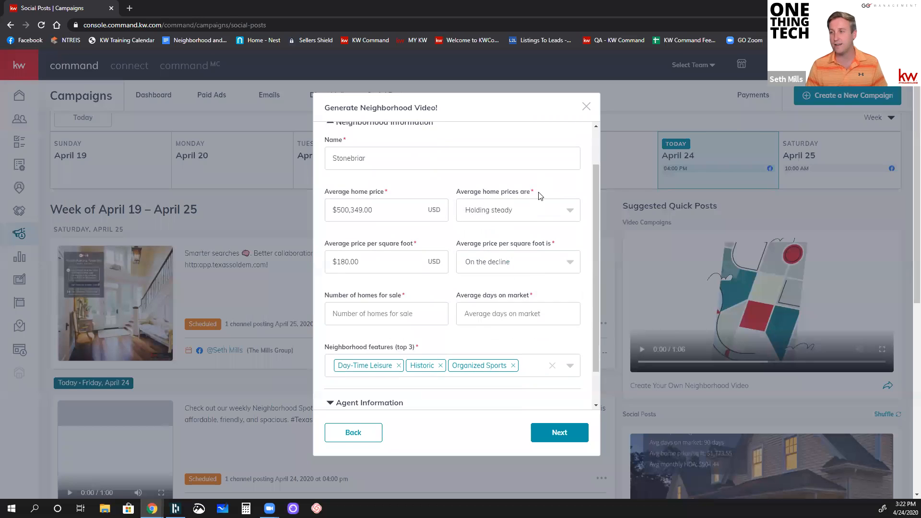
pyautogui.click(527, 269)
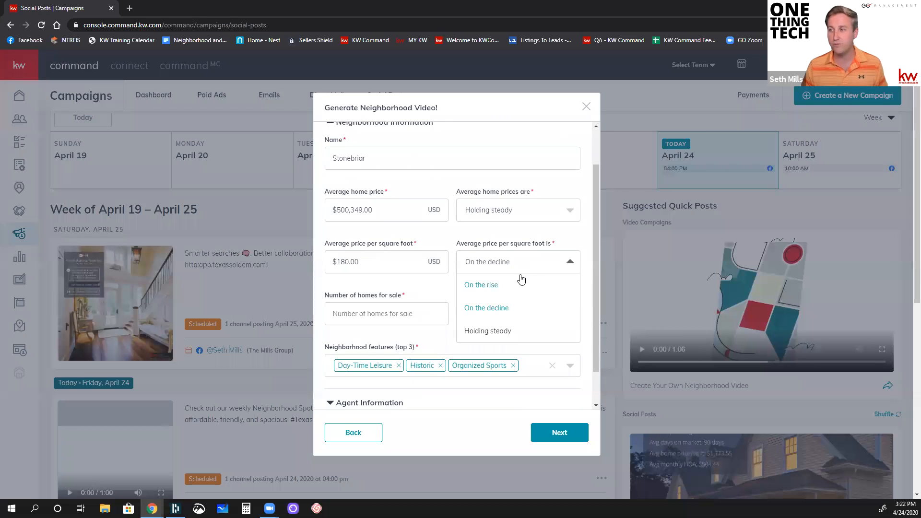
pyautogui.click(532, 235)
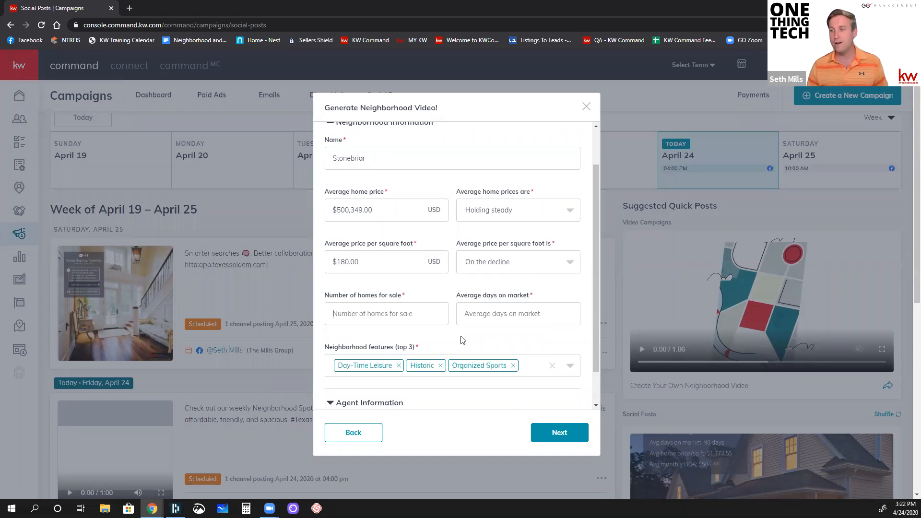
# Step: Replace the Historic neighborhood feature with Wine Lovers
pyautogui.scroll(-1, 462, 339)
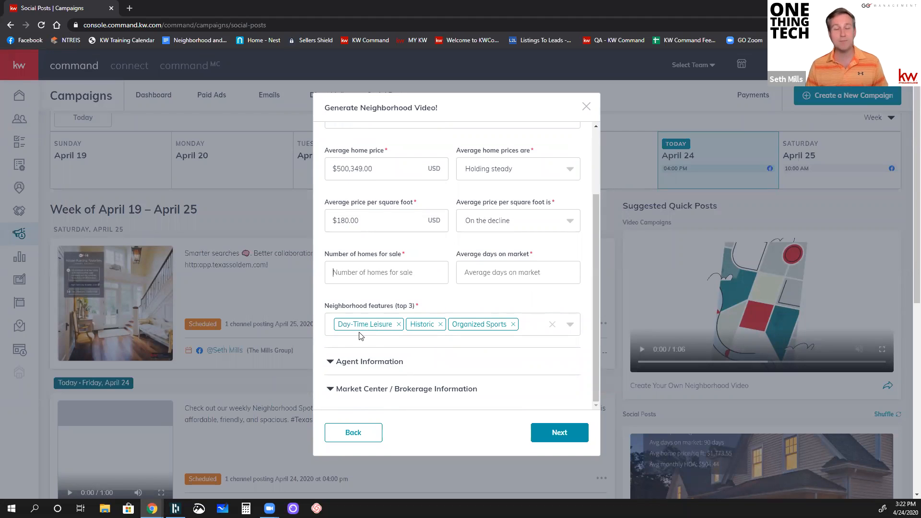
pyautogui.click(440, 324)
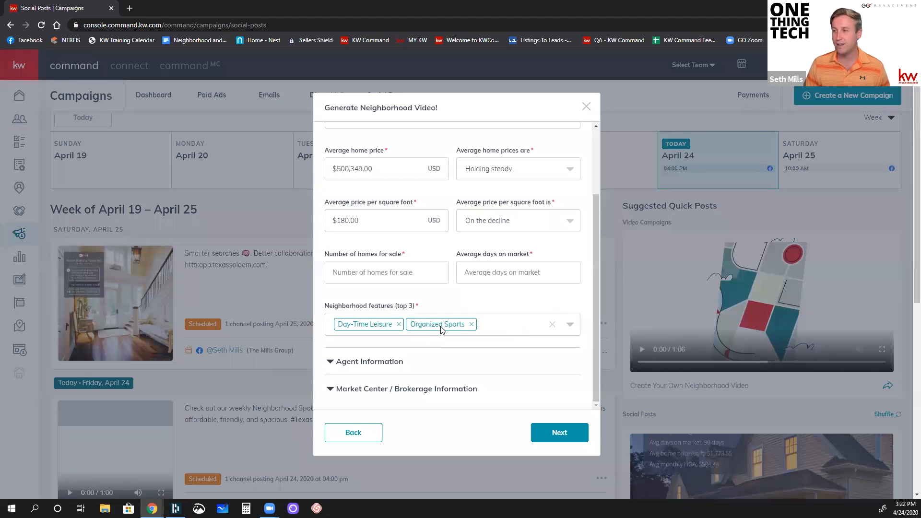
pyautogui.click(486, 331)
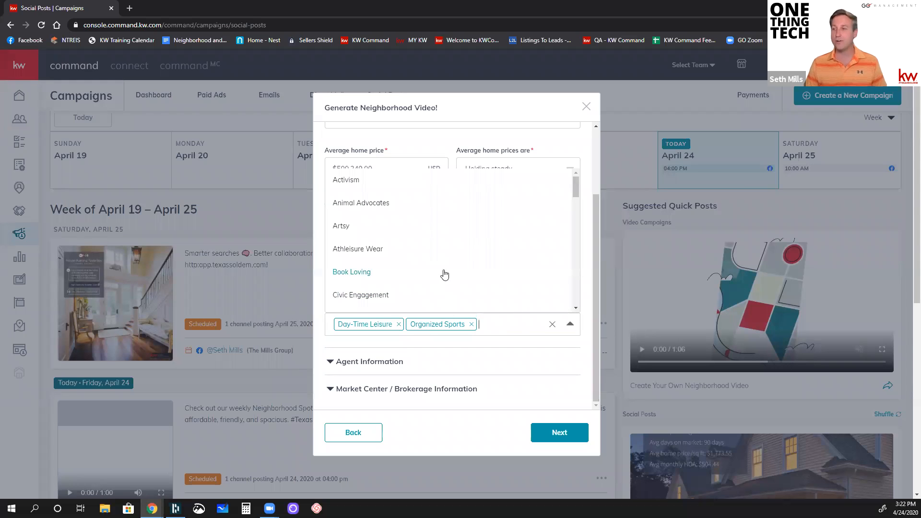
pyautogui.scroll(-10, 445, 259)
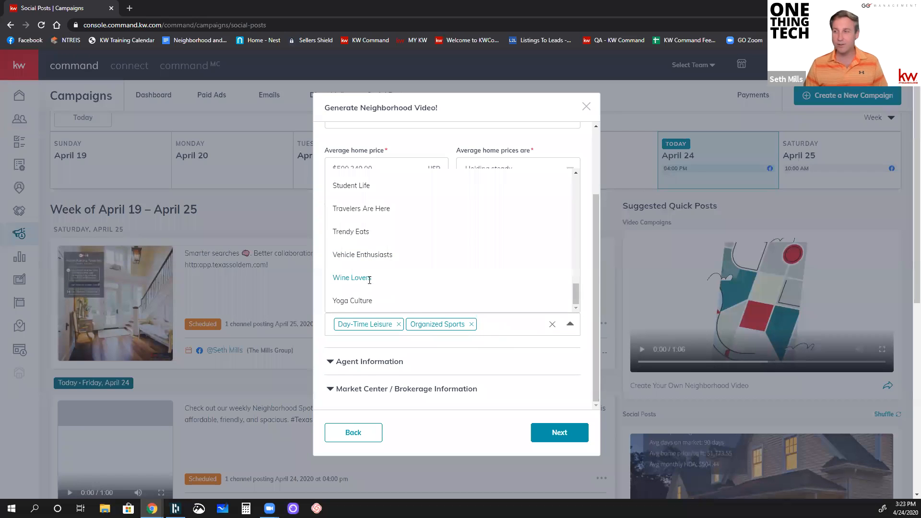
pyautogui.click(370, 283)
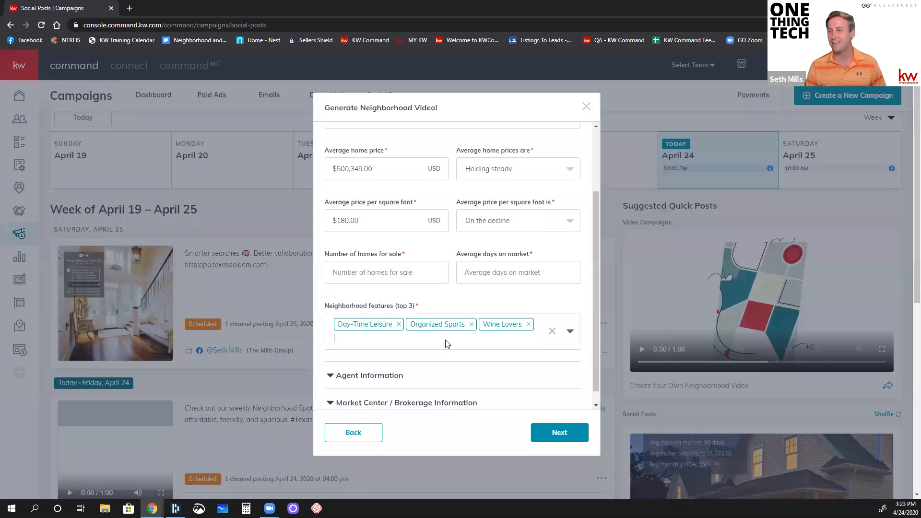
# Step: Review the agent information and the market center / brokerage information, and try to continue to the video preview
pyautogui.click(375, 376)
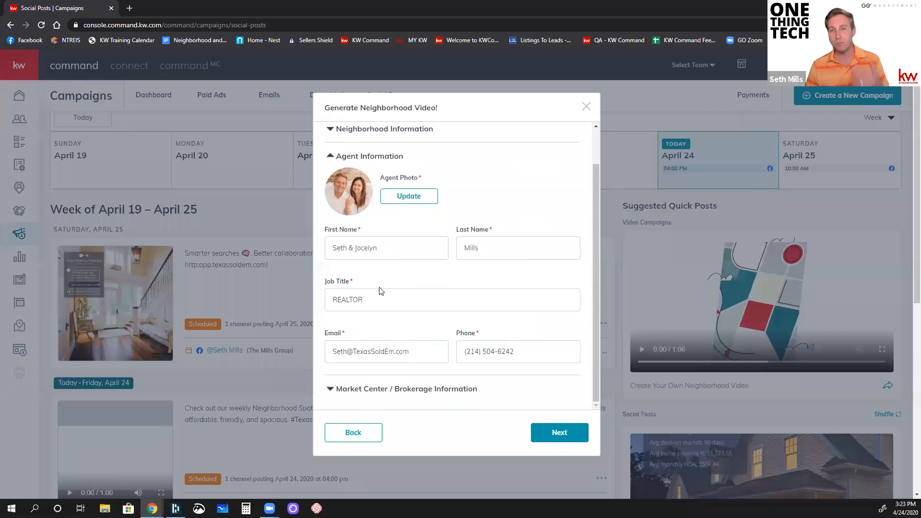
pyautogui.click(362, 390)
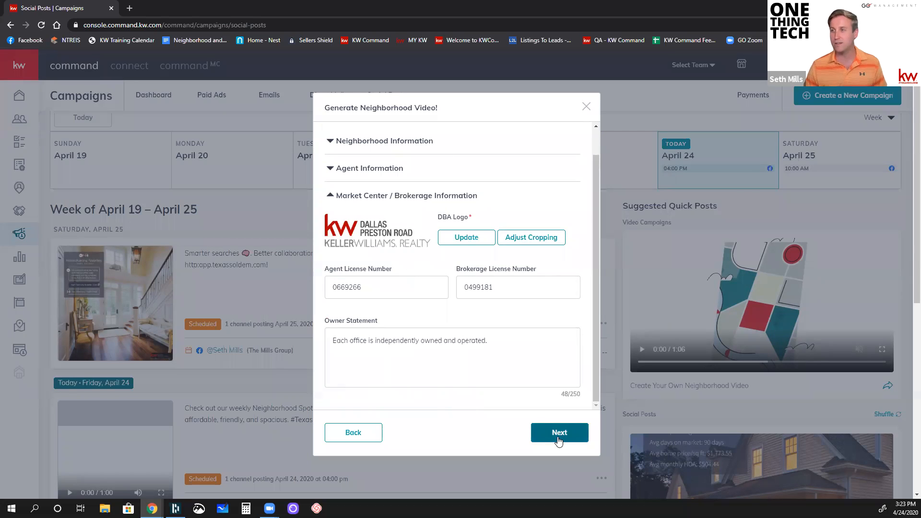
pyautogui.scroll(1, 534, 434)
pyautogui.scroll(1, 470, 379)
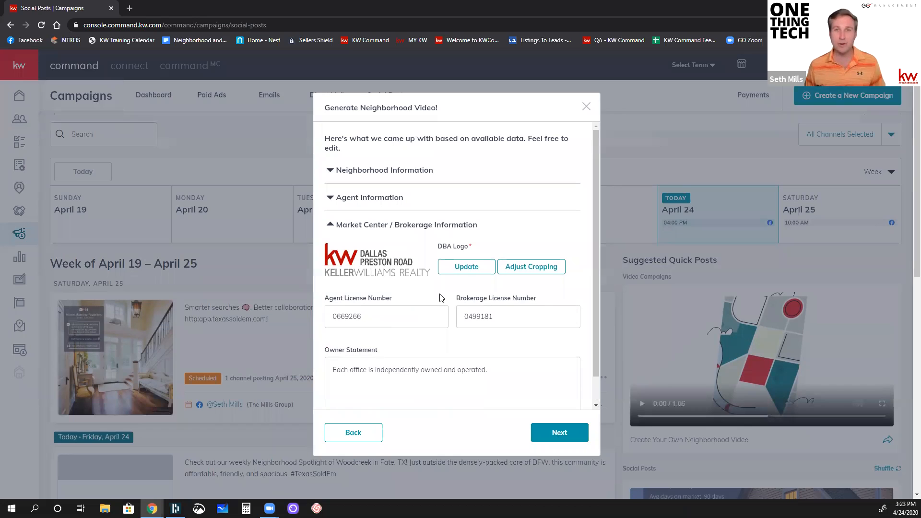
pyautogui.click(559, 446)
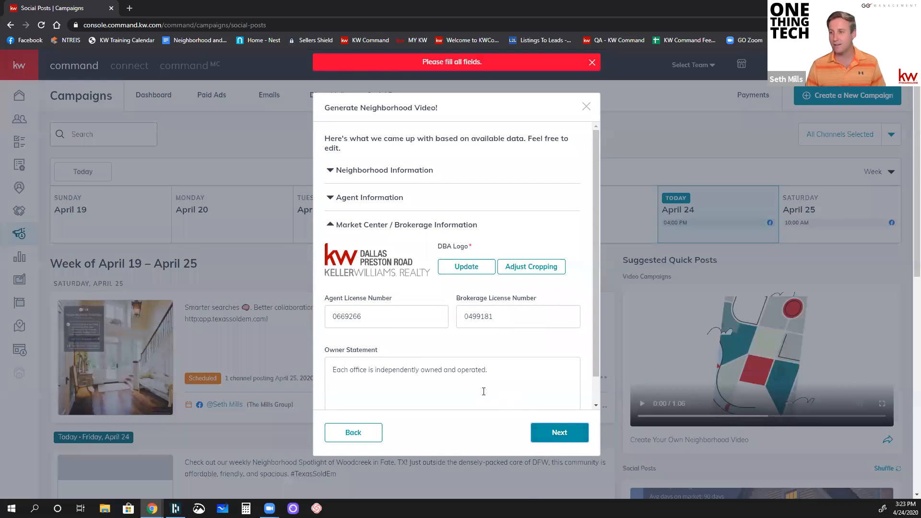
# Step: In the neighborhood information, set 4 homes for sale and 90 average days on market, and generate the video
pyautogui.click(411, 170)
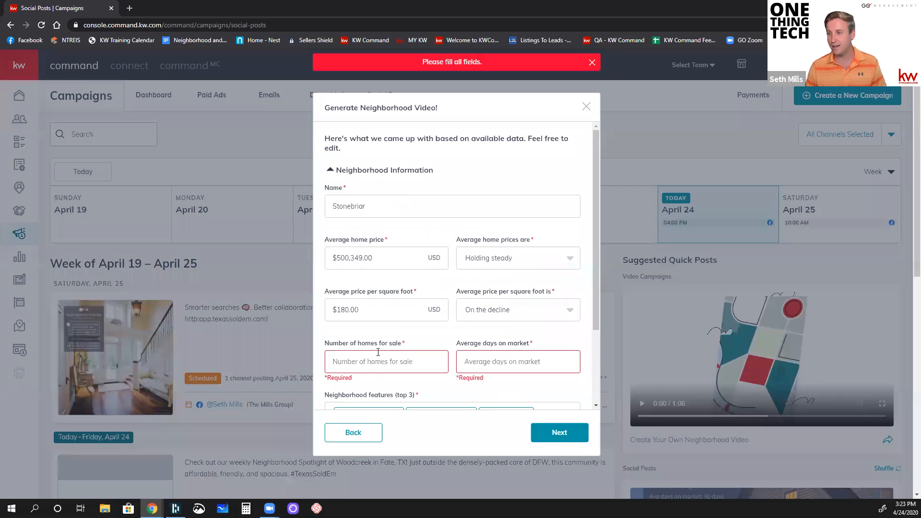
pyautogui.click(372, 366)
pyautogui.write('4')
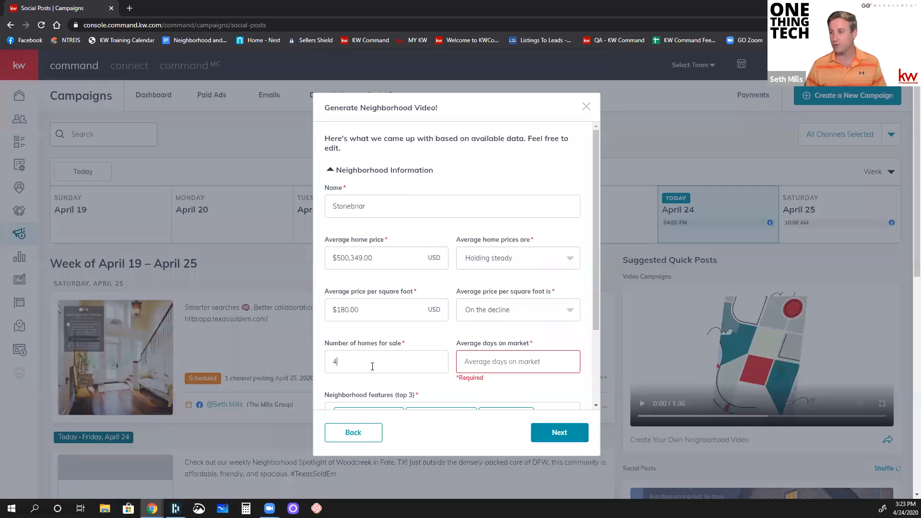
pyautogui.press('Tab')
pyautogui.write('90')
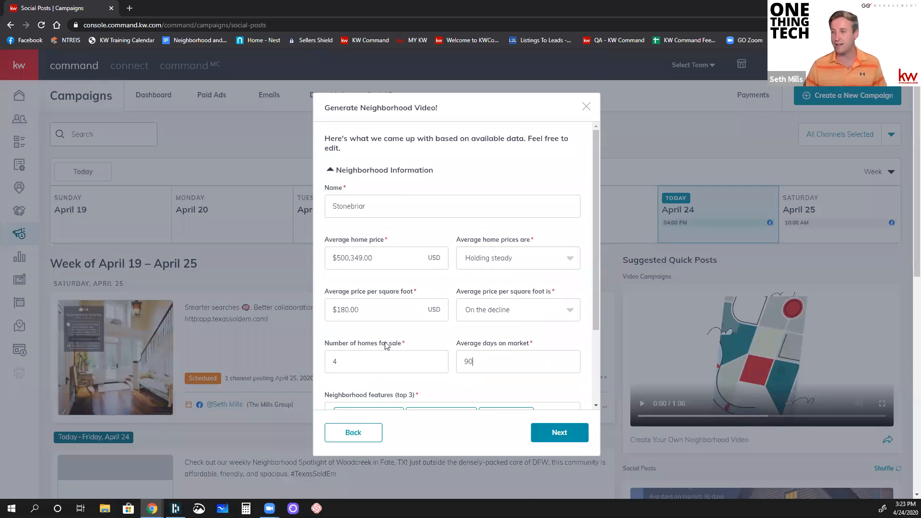
pyautogui.scroll(-2, 446, 362)
pyautogui.click(560, 433)
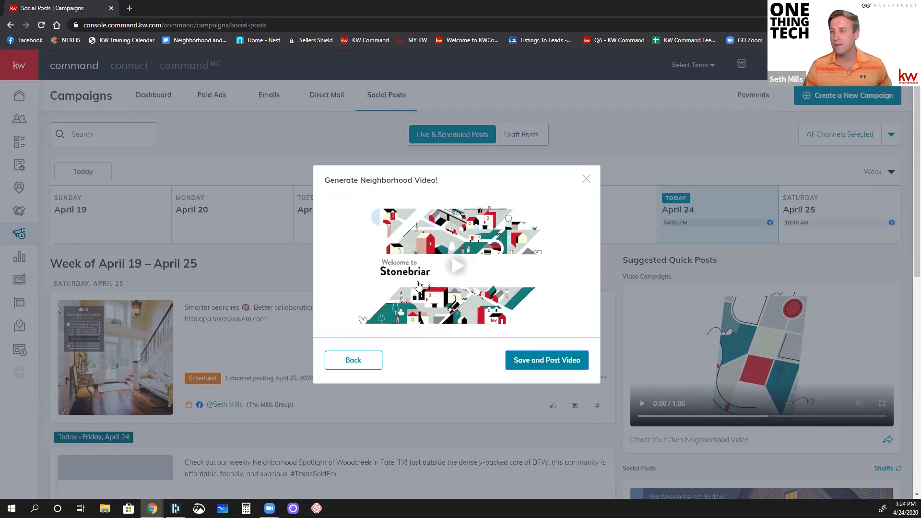
# Step: Play the generated Stonebriar neighborhood video in full screen
pyautogui.click(459, 263)
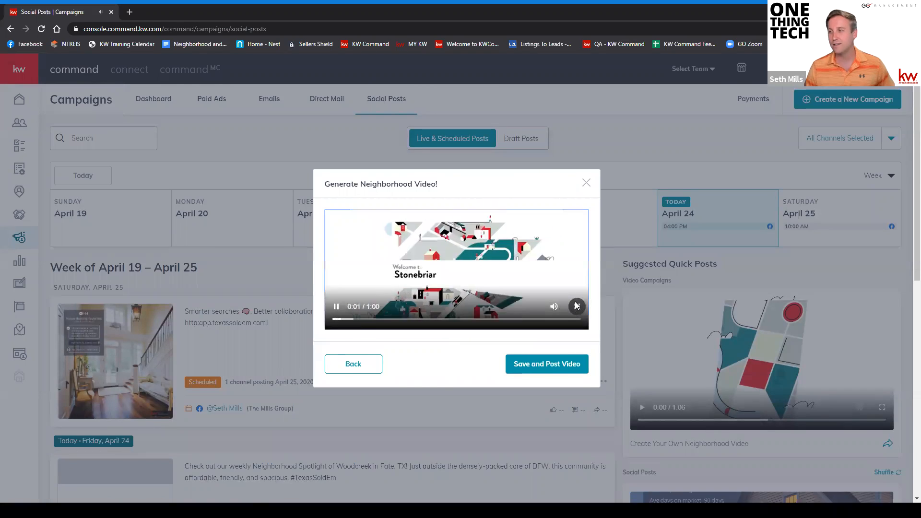
pyautogui.click(576, 305)
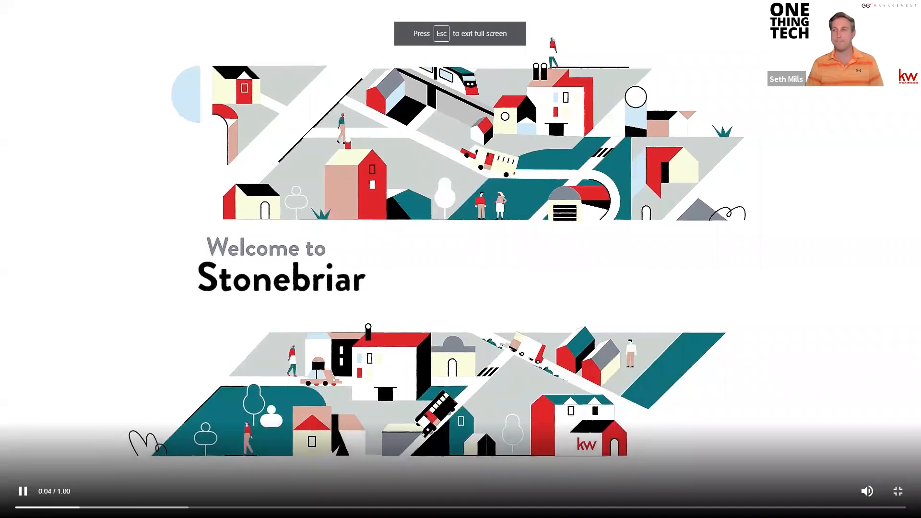